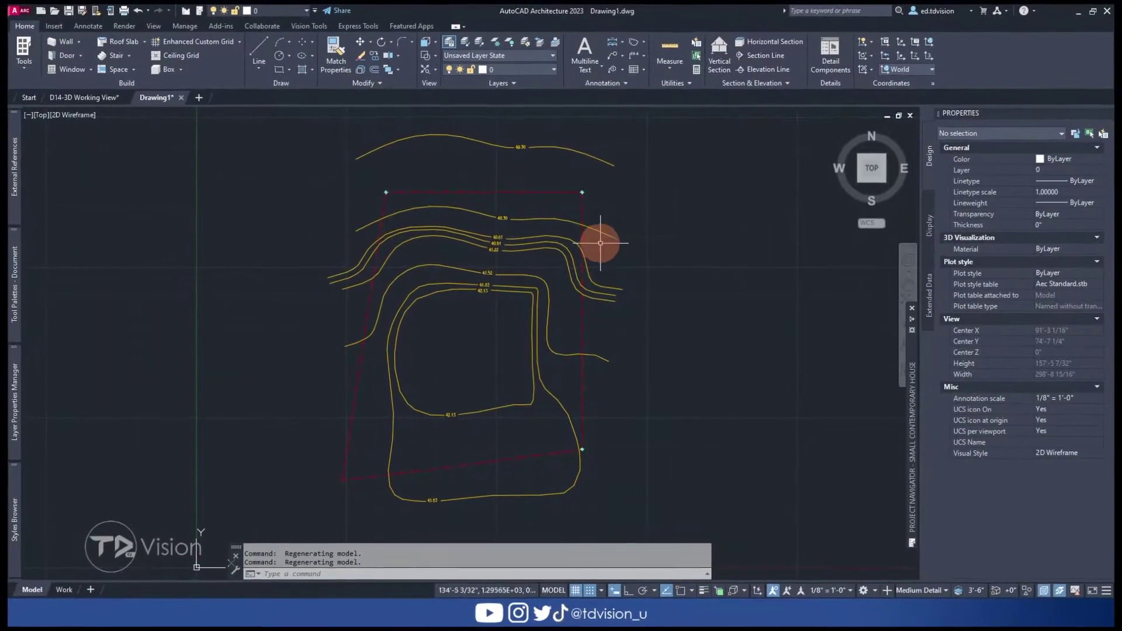
Inspect the red property boundary and the top contour line, then clear the selection.
click(363, 325)
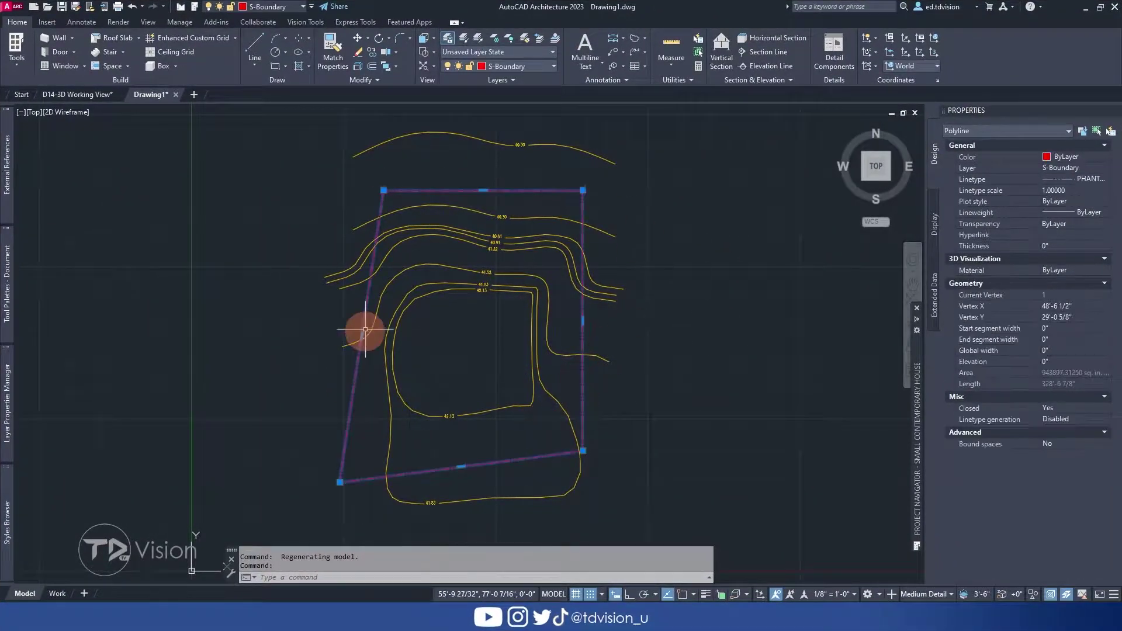
click(418, 133)
key(Escape)
key(Escape)
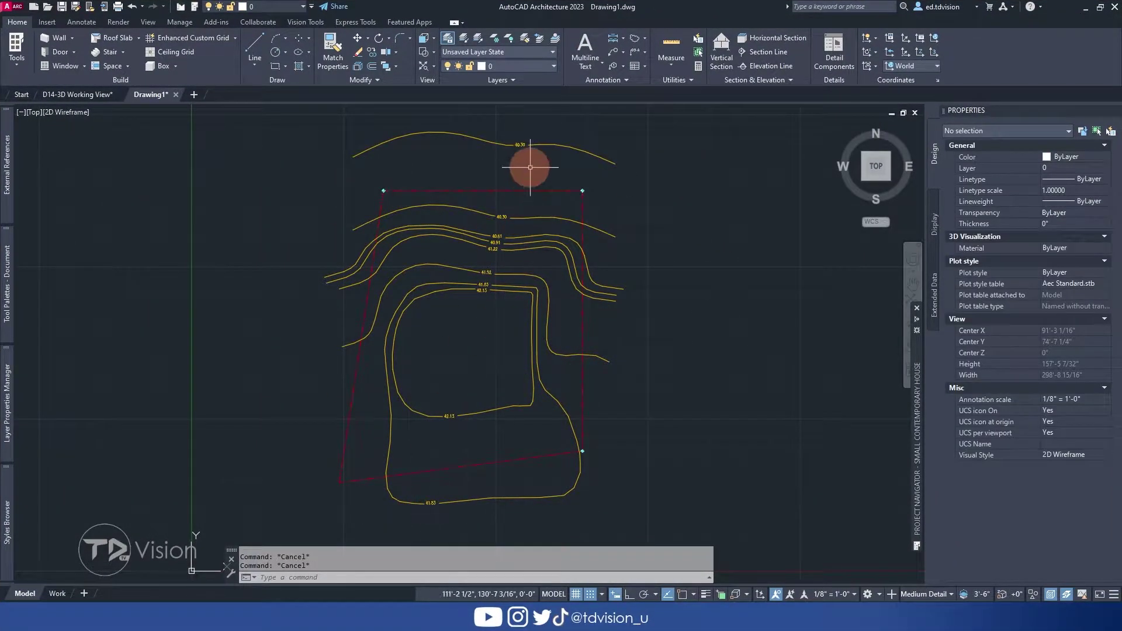
scroll(451, 383, up, 5)
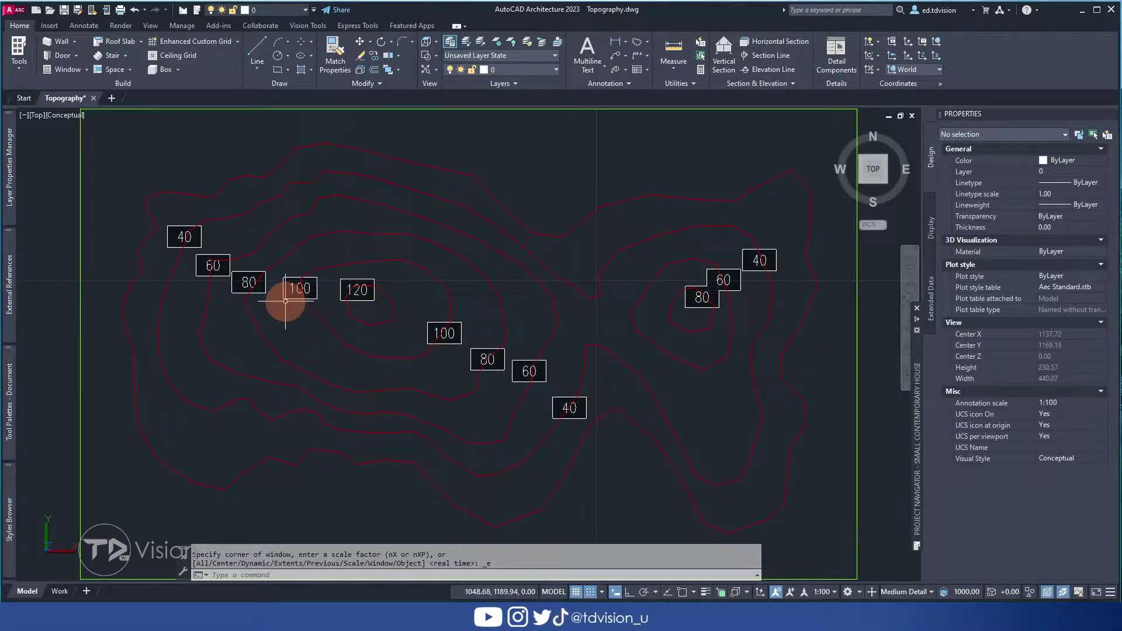
Select all the contour lines, then only the three inner contours, to inspect them.
click(492, 235)
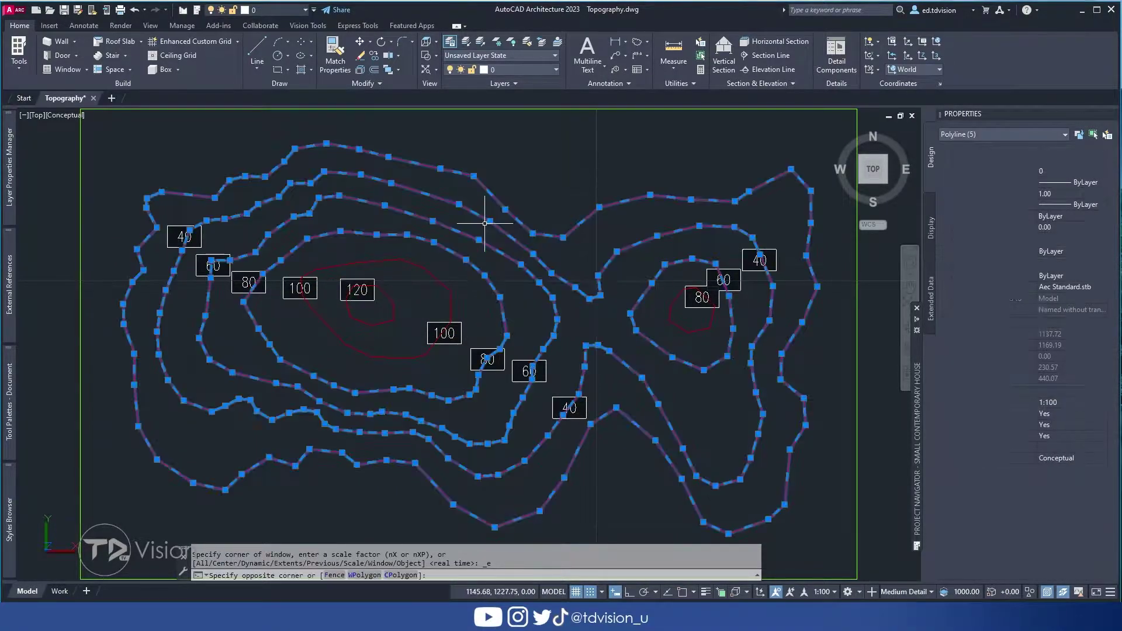
click(405, 283)
click(378, 207)
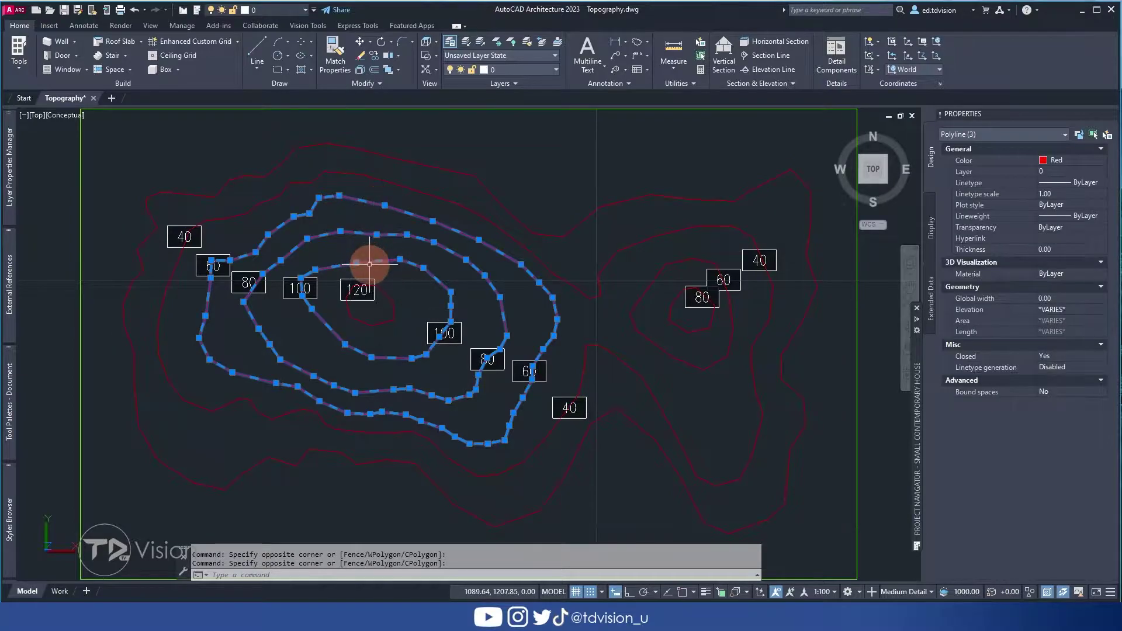
key(Escape)
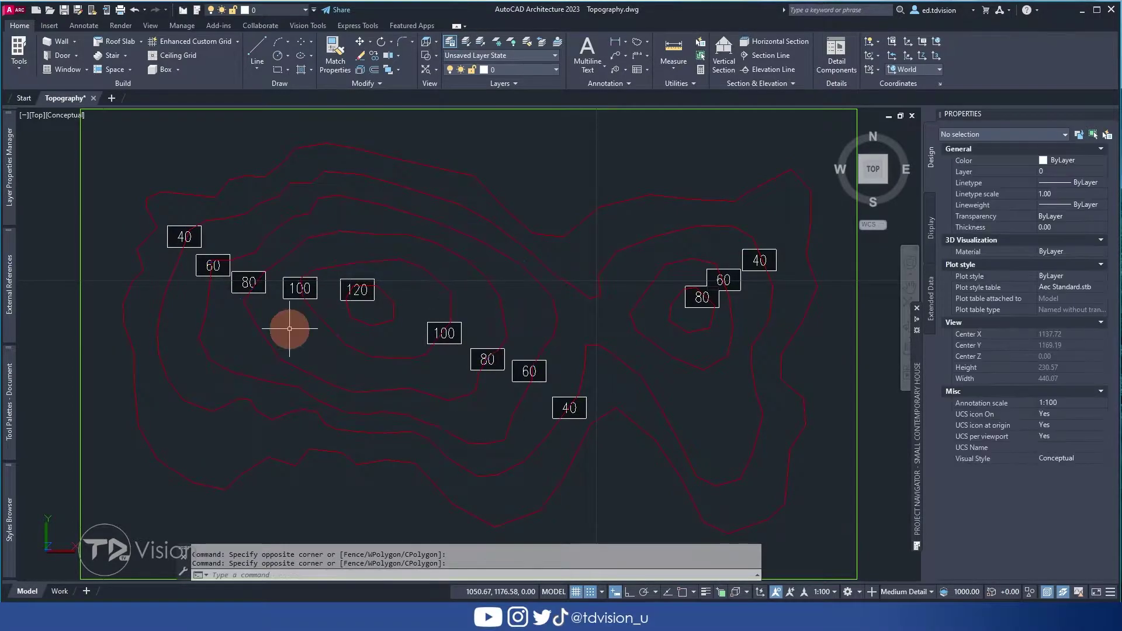
scroll(203, 241, up, 3)
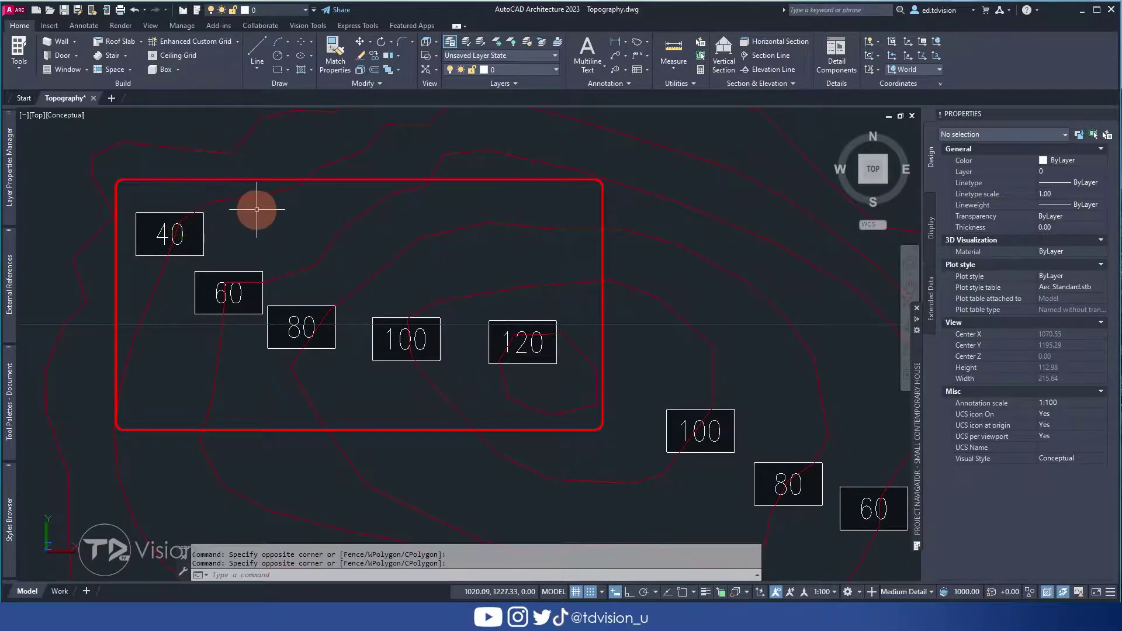
Pan and zoom to the whole topography, then view it in SW Isometric 3D.
text(p)
key(Return)
drag(704, 328, 283, 155)
key(Escape)
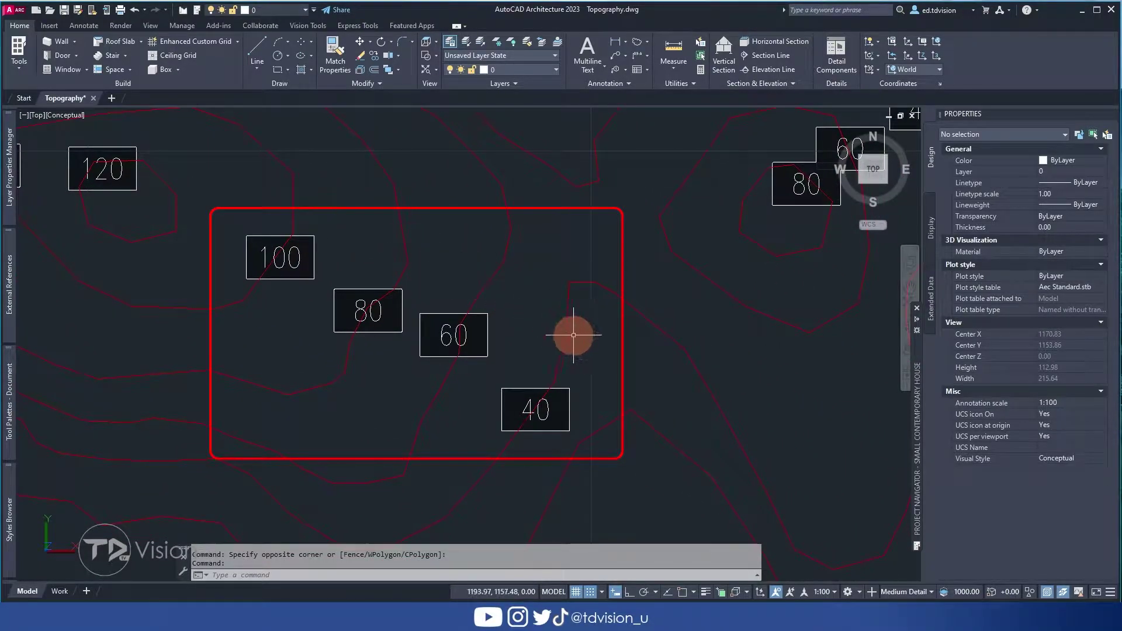
middle_click(466, 321)
middle_click(466, 320)
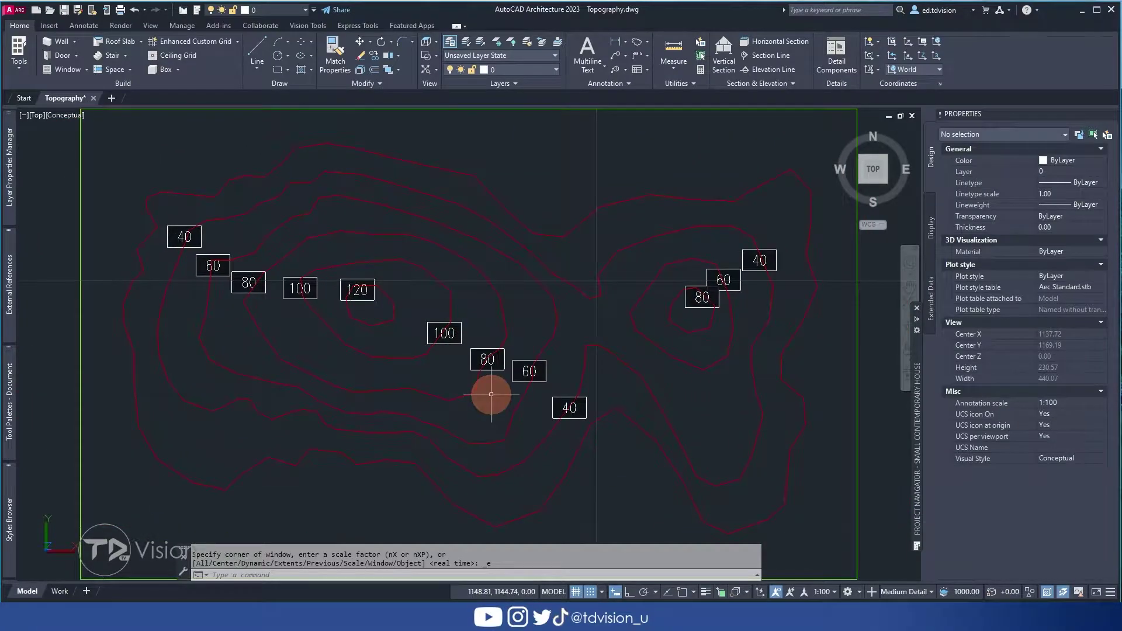
click(859, 183)
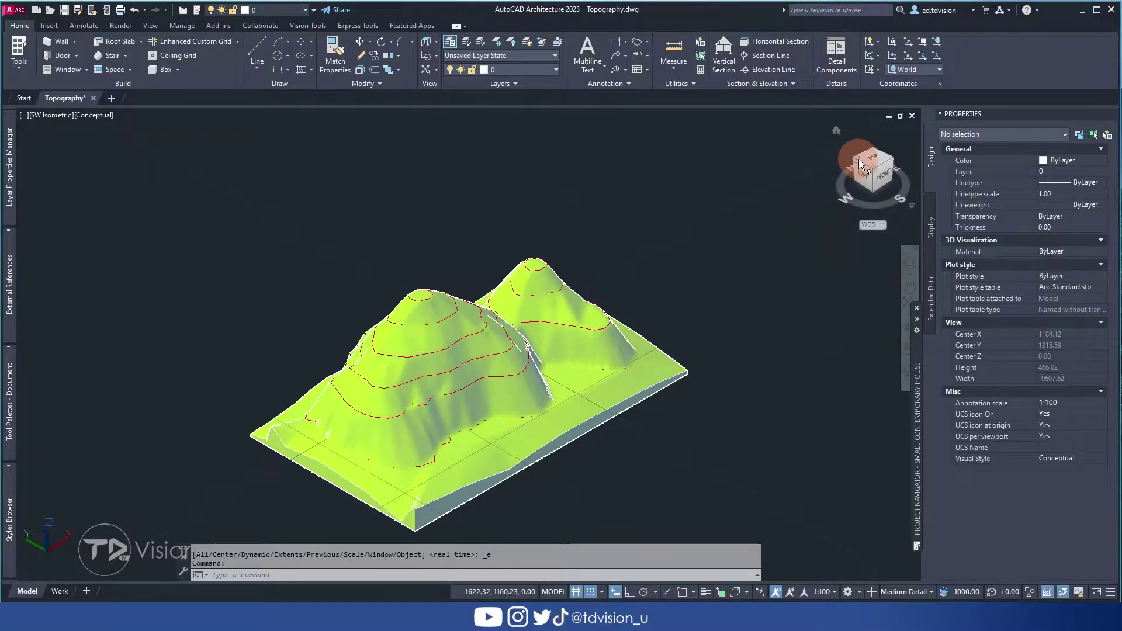
click(857, 164)
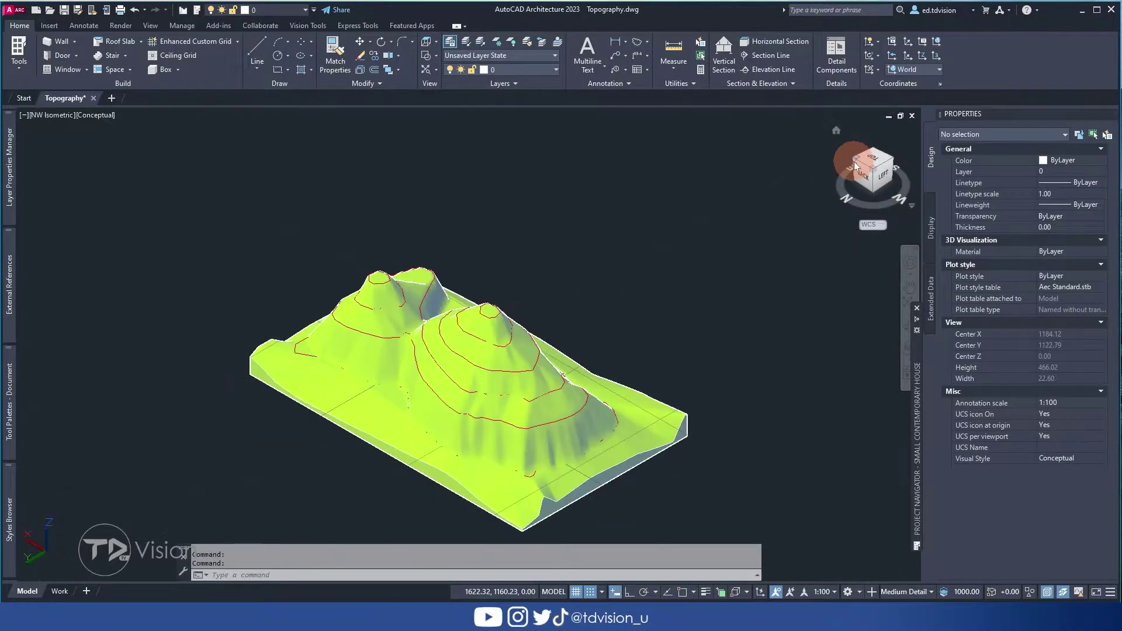
click(857, 164)
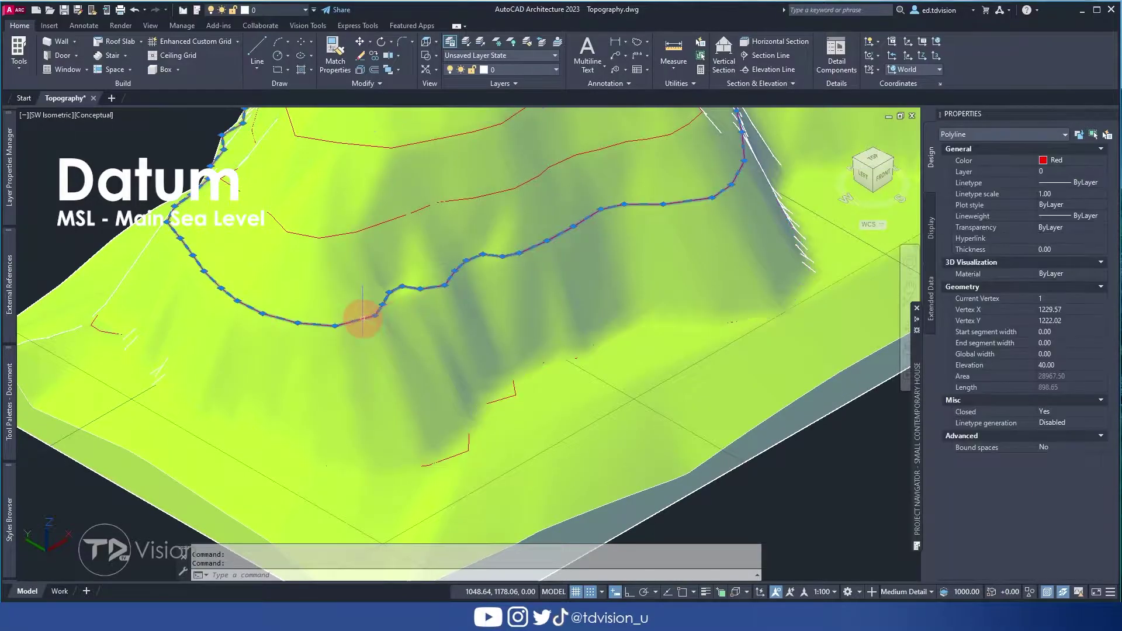
drag(362, 295, 390, 392)
key(Escape)
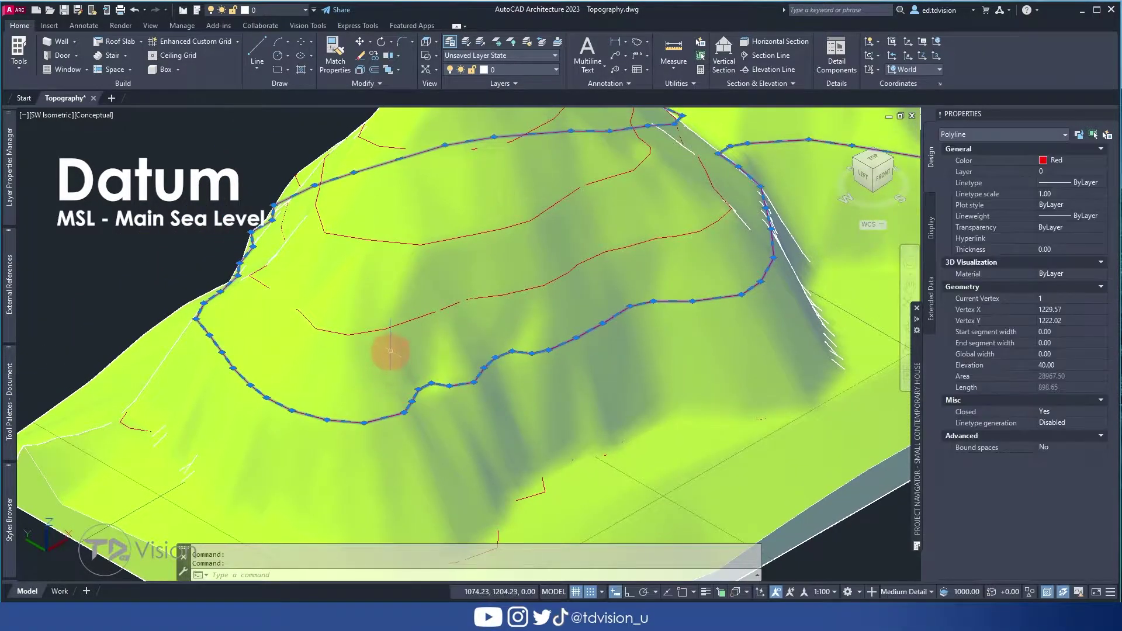
click(389, 329)
mouse_move(385, 330)
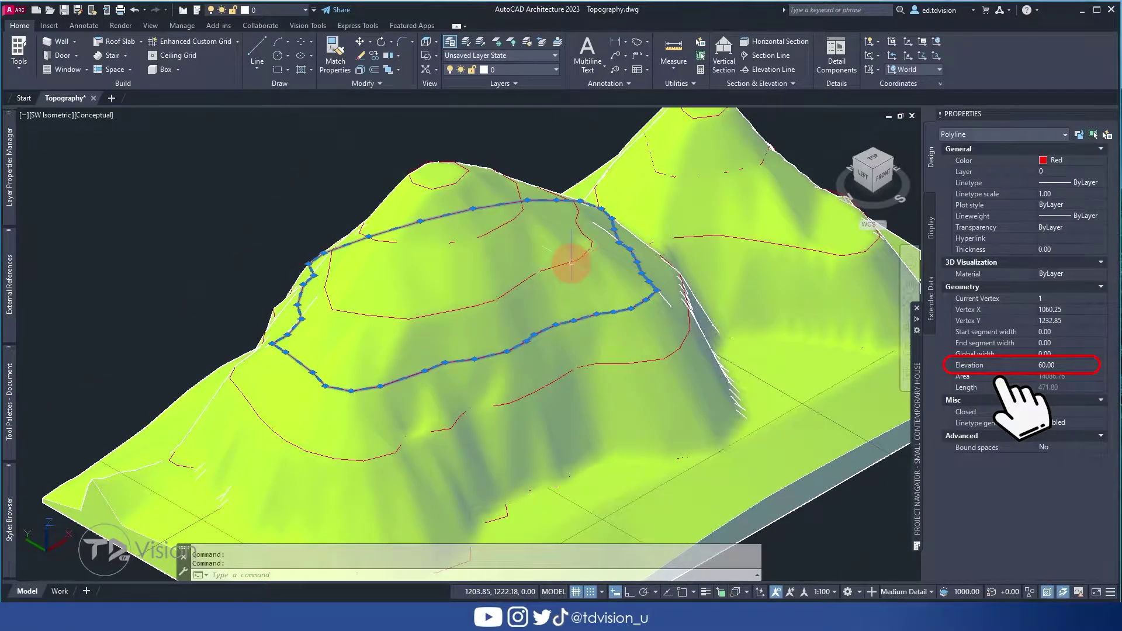
click(571, 263)
scroll(565, 260, down, 4)
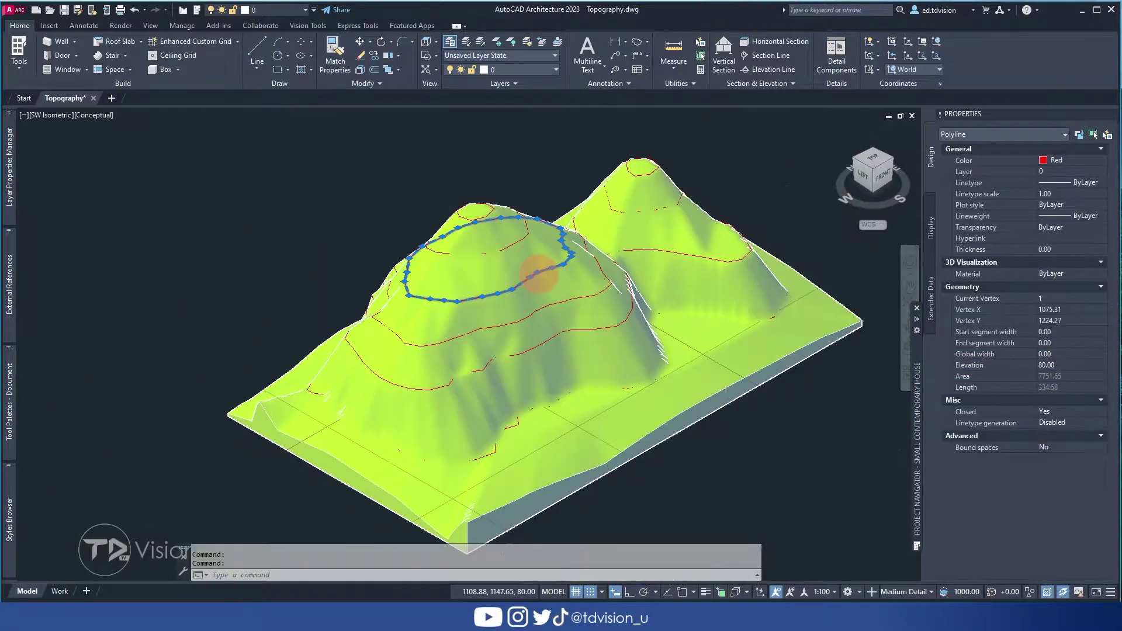
drag(790, 181, 693, 185)
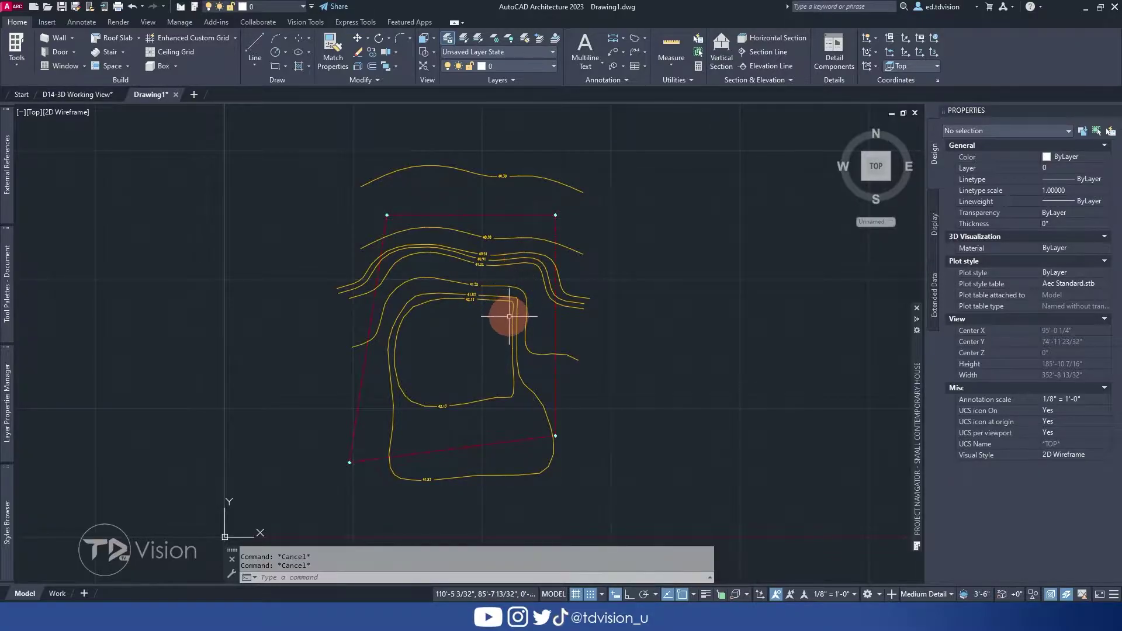
Inspect the red site boundary, all seven contour lines and the topmost contour on Drawing1.
scroll(511, 315, up, 1)
scroll(509, 316, down, 1)
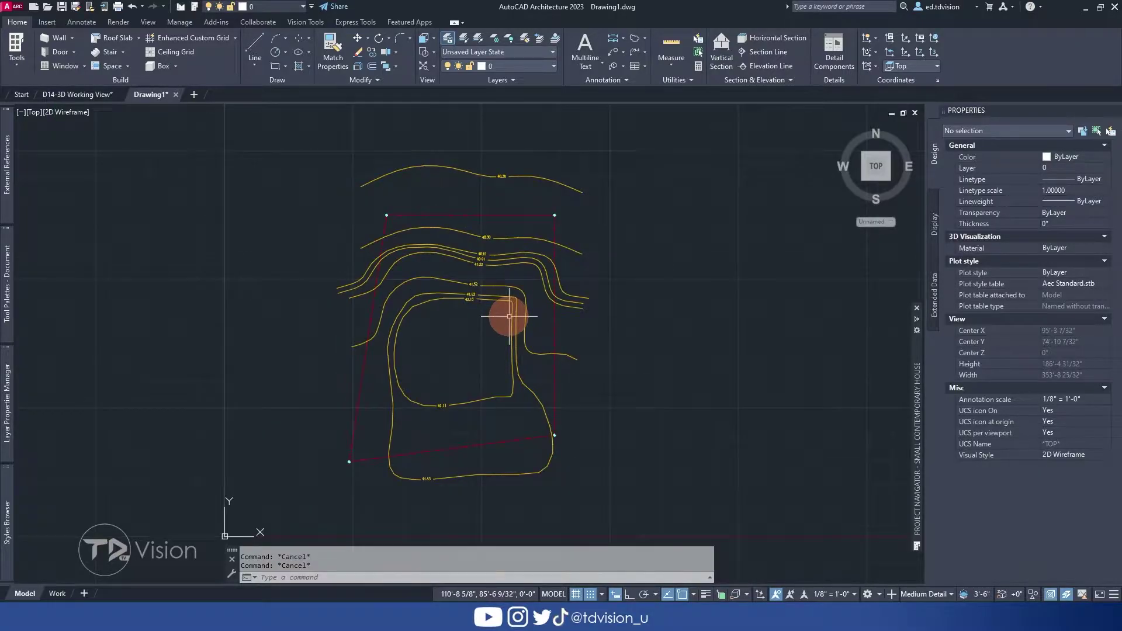
click(533, 215)
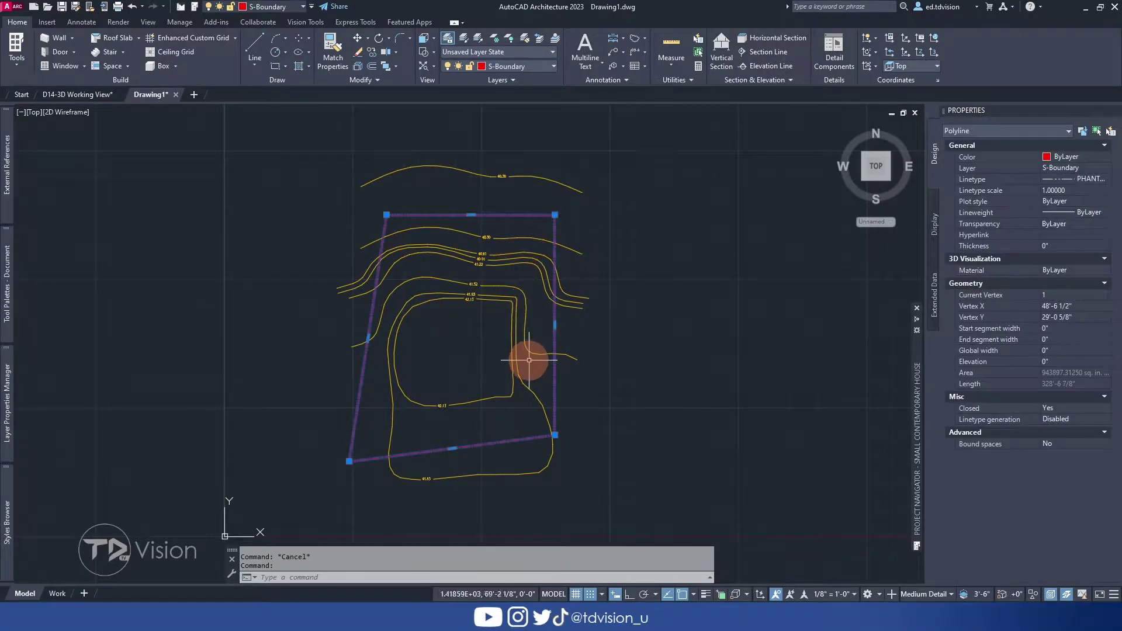
click(535, 377)
click(520, 180)
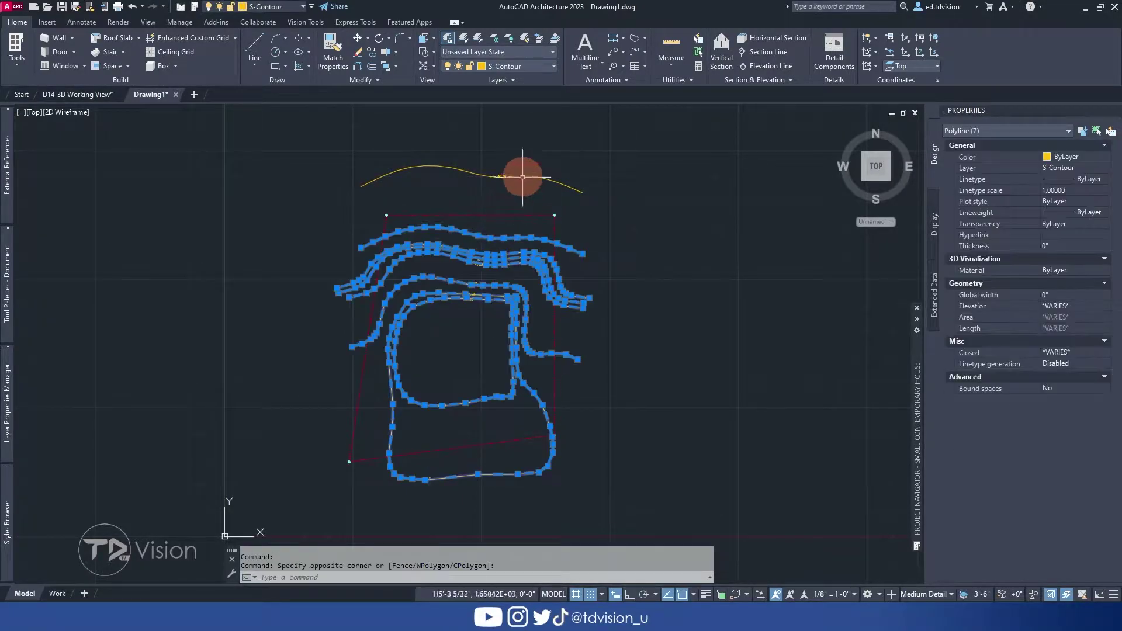
click(529, 173)
click(534, 180)
middle_drag(521, 284, 551, 265)
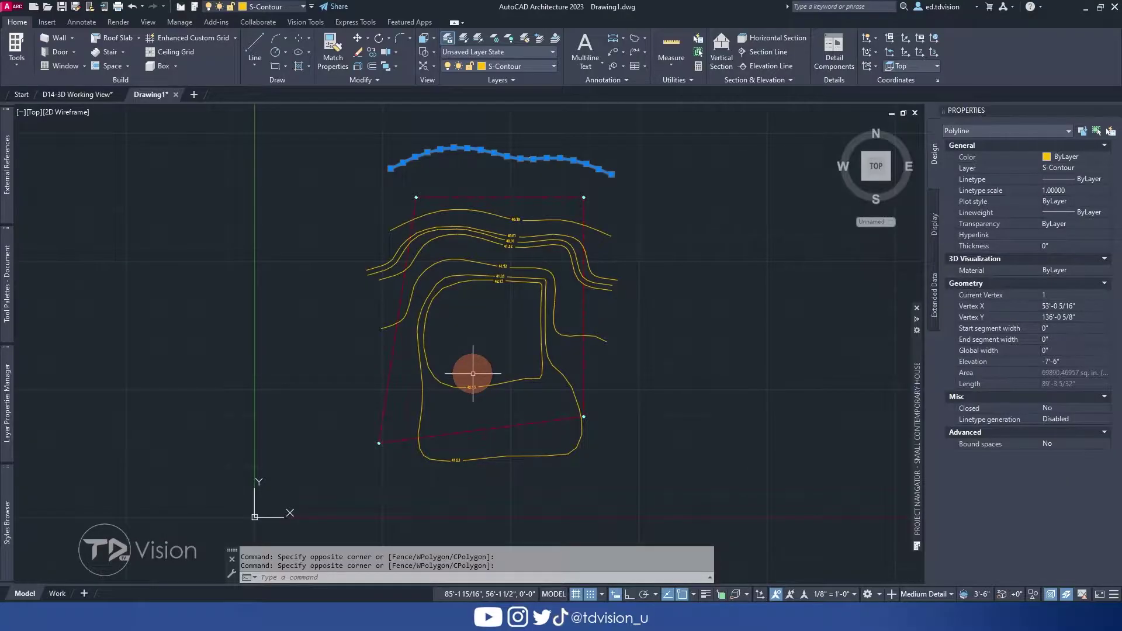
key(Escape)
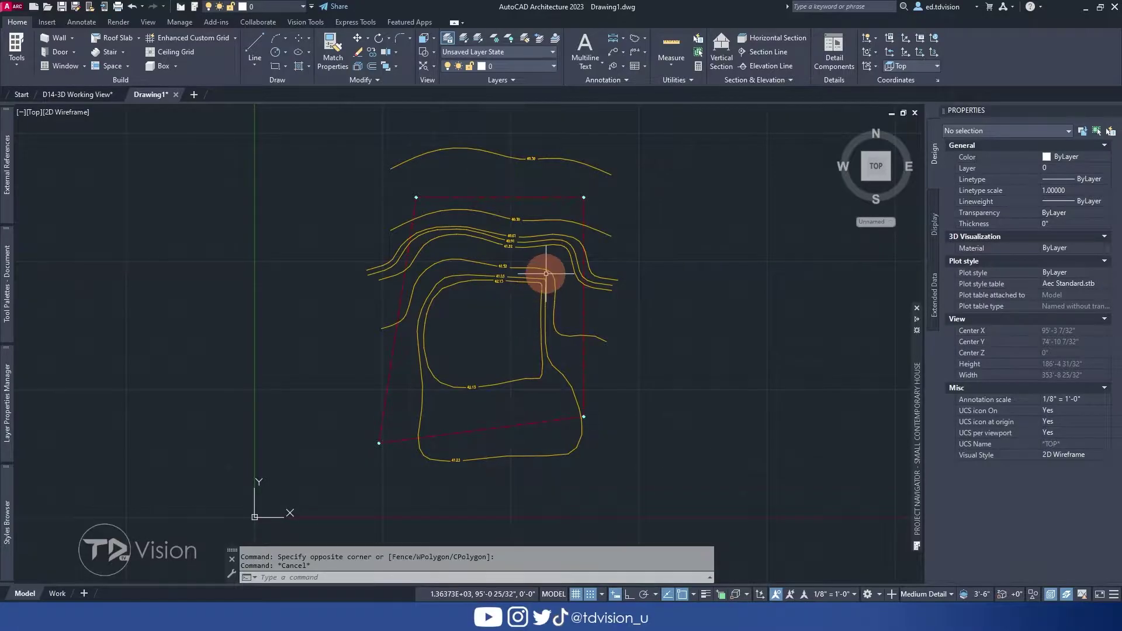
scroll(546, 273, down, 2)
scroll(476, 271, up, 2)
scroll(581, 292, down, 2)
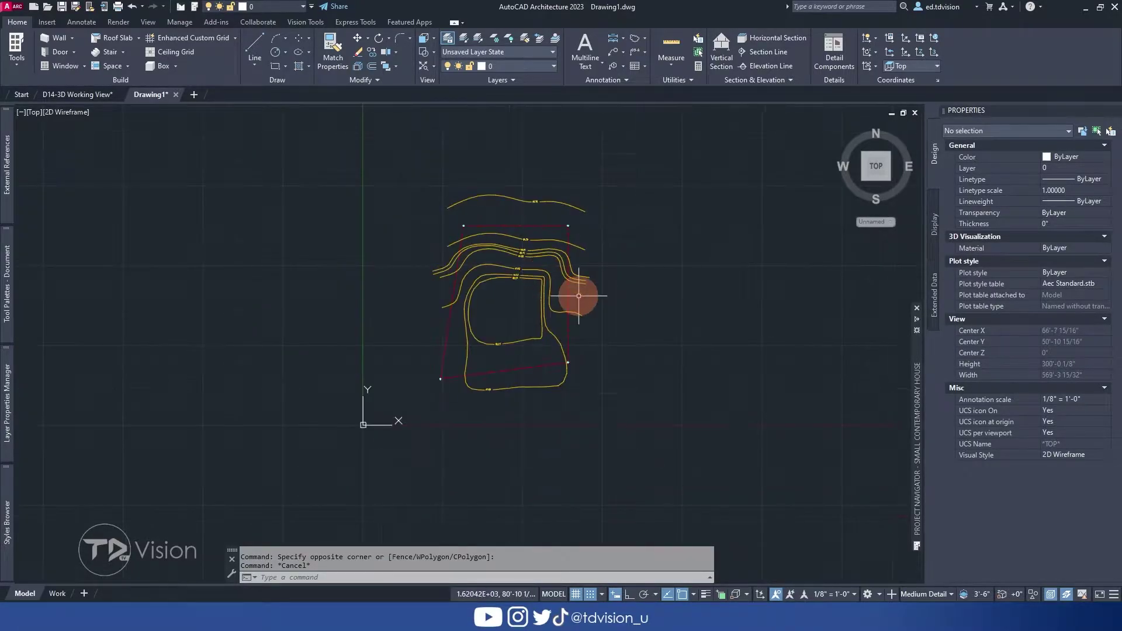
scroll(580, 300, up, 2)
scroll(580, 301, down, 2)
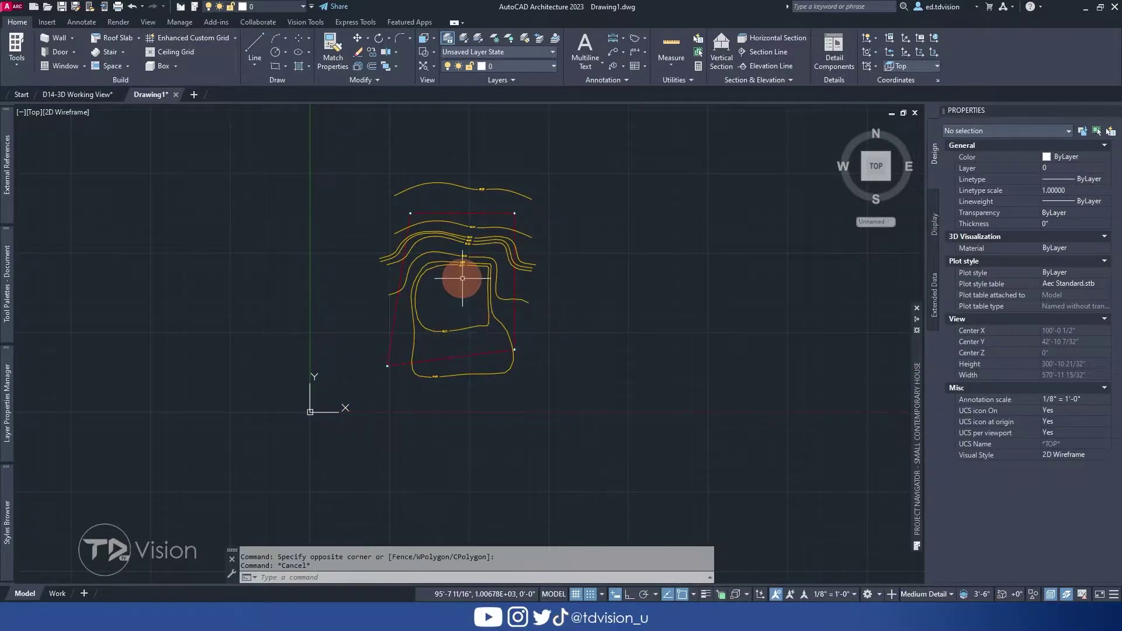
scroll(462, 278, up, 2)
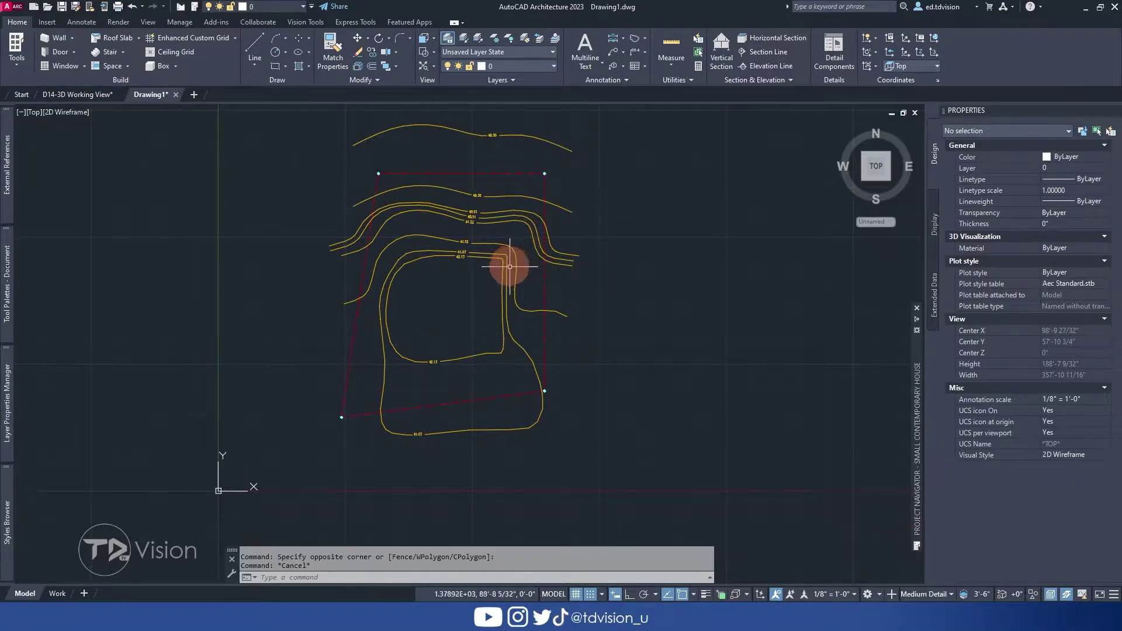
Window-select the site contour lines plus the top contour to inspect them.
click(489, 270)
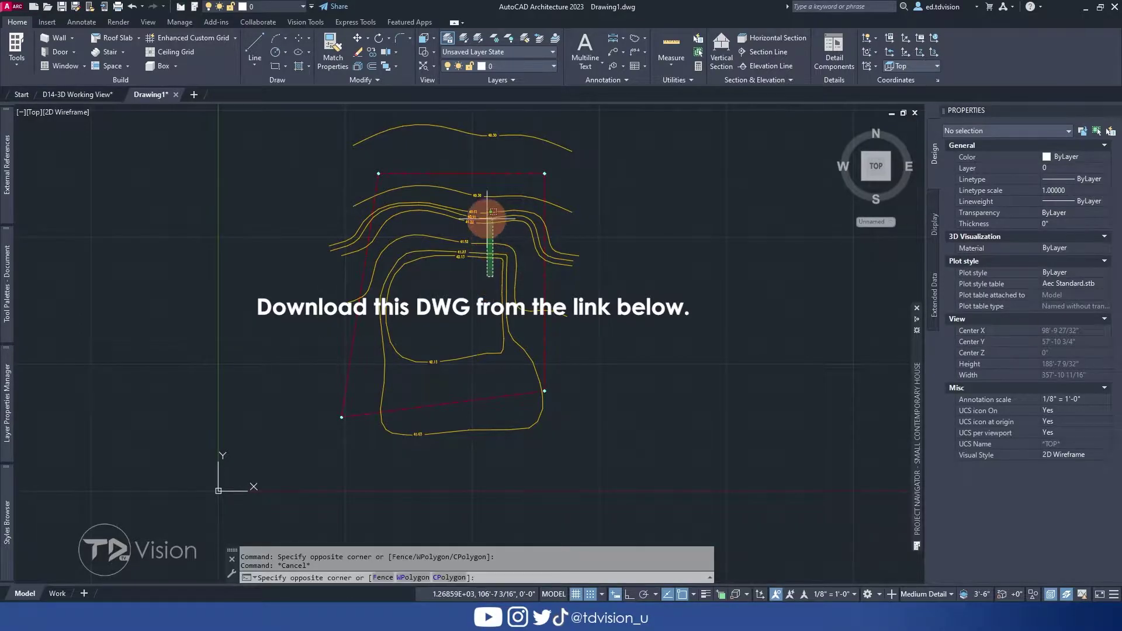
click(488, 189)
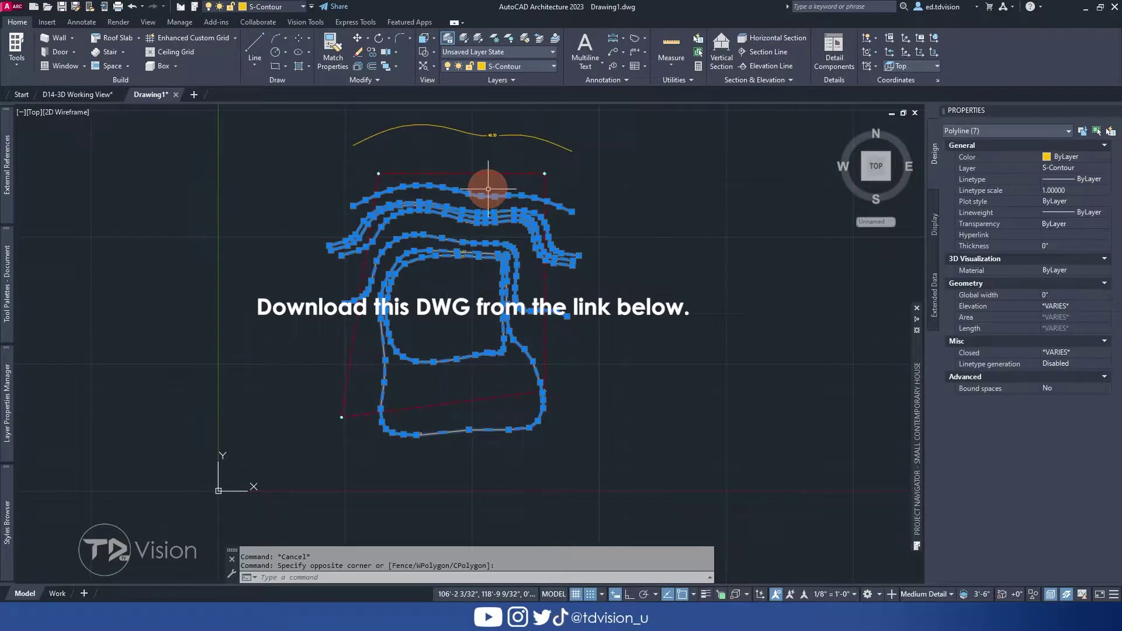
click(521, 135)
key(Escape)
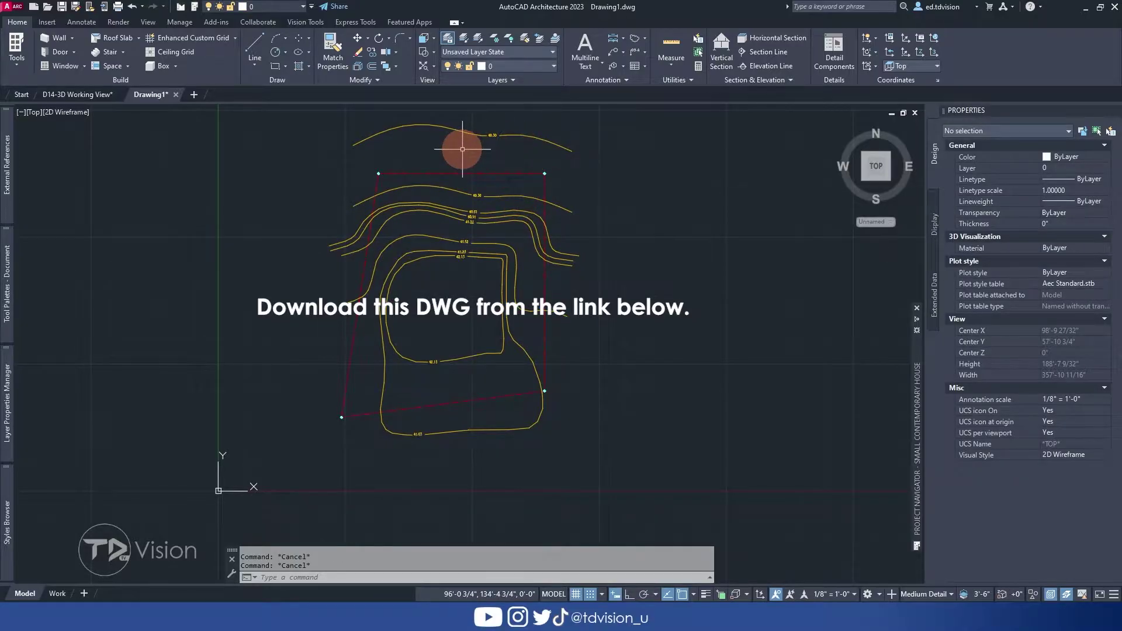
Check the top contour's properties, then orbit the contours into a 3D perspective view.
click(458, 126)
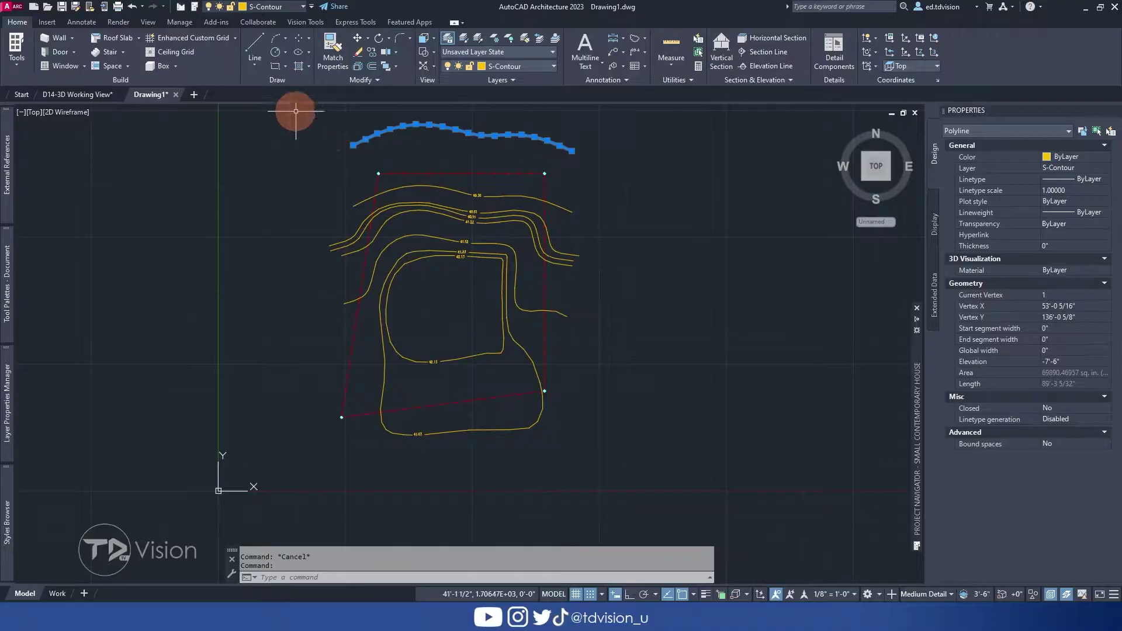
click(251, 66)
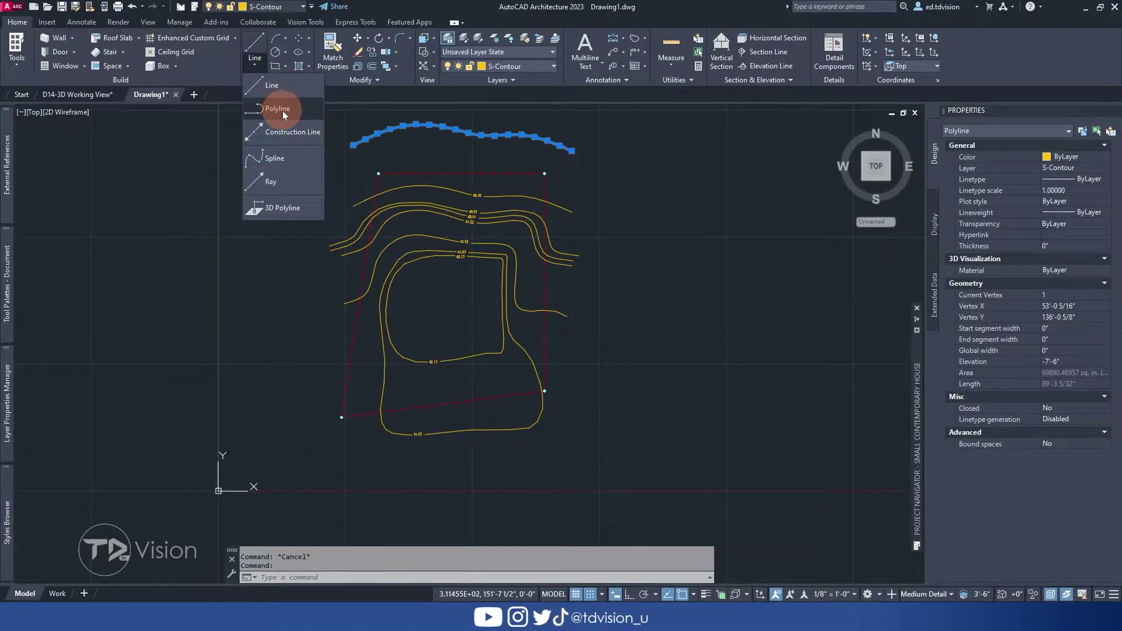
key(Escape)
mouse_move(345, 291)
middle_down()
mouse_move(362, 339)
mouse_move(490, 249)
mouse_move(426, 318)
middle_up()
scroll(420, 328, up, 5)
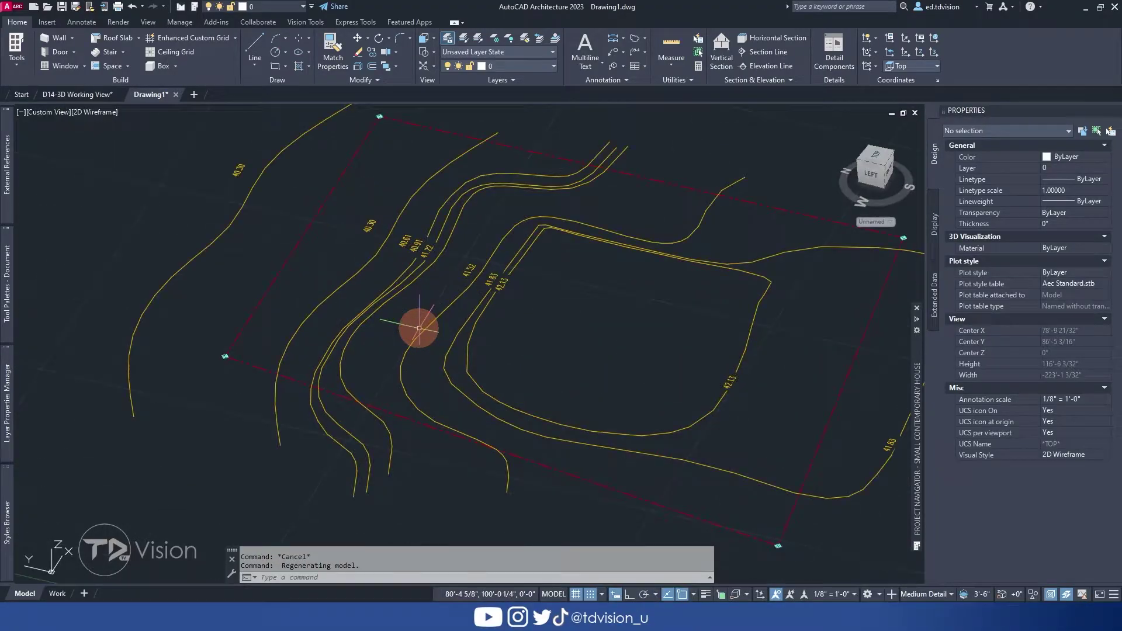
click(355, 331)
right_click(354, 331)
click(397, 350)
shift+middle_drag(300, 405, 496, 330)
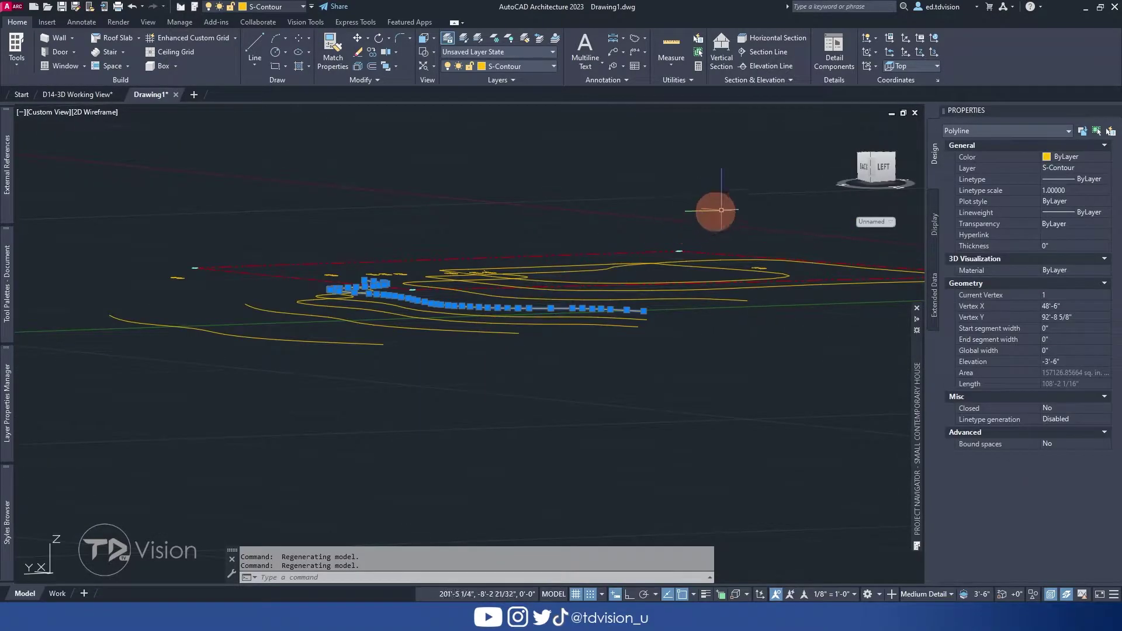
click(874, 169)
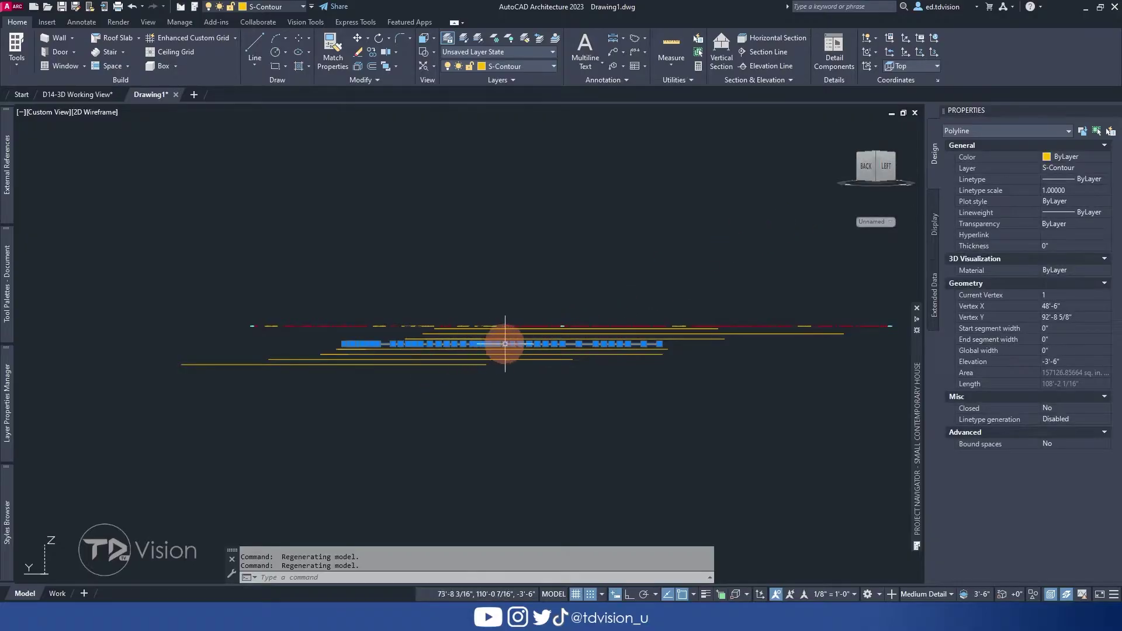
key(Escape)
key(Escape)
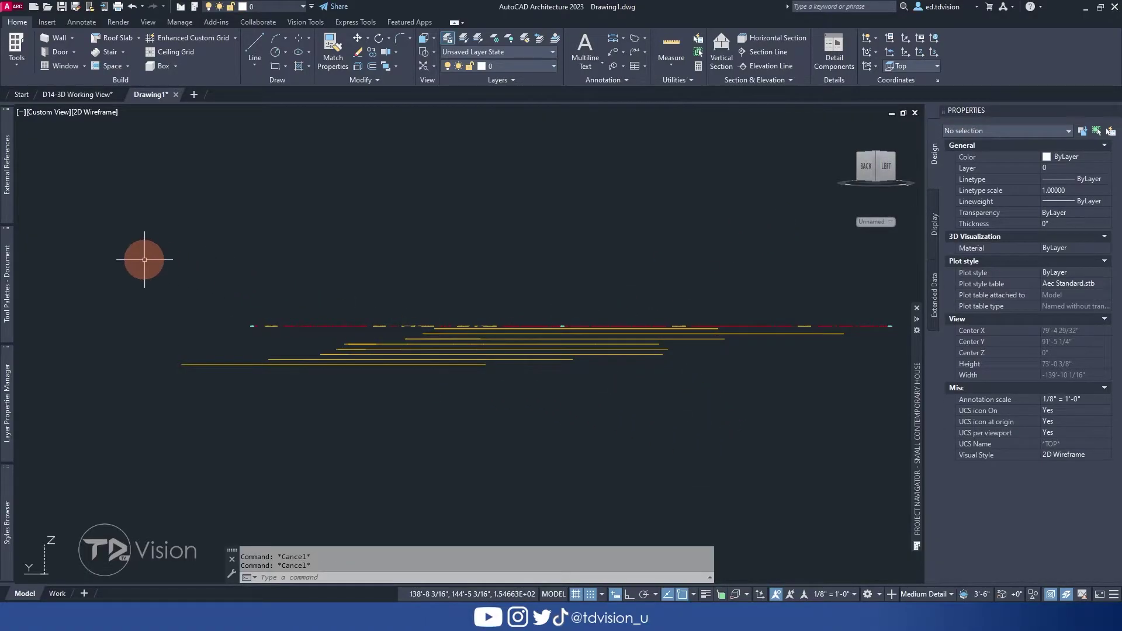
click(144, 259)
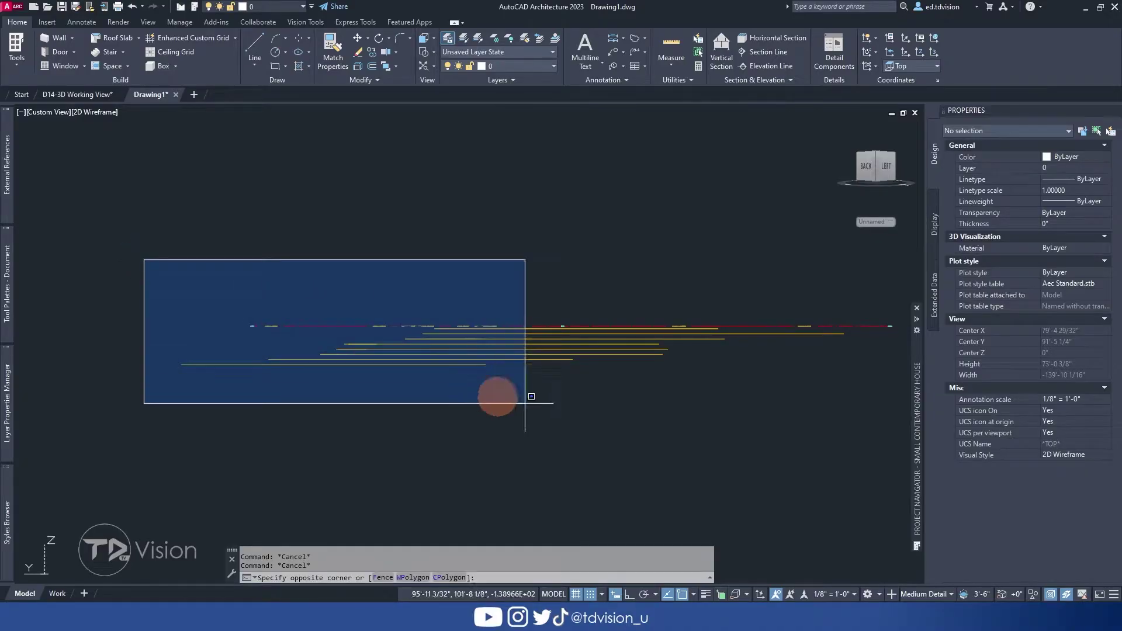
click(850, 442)
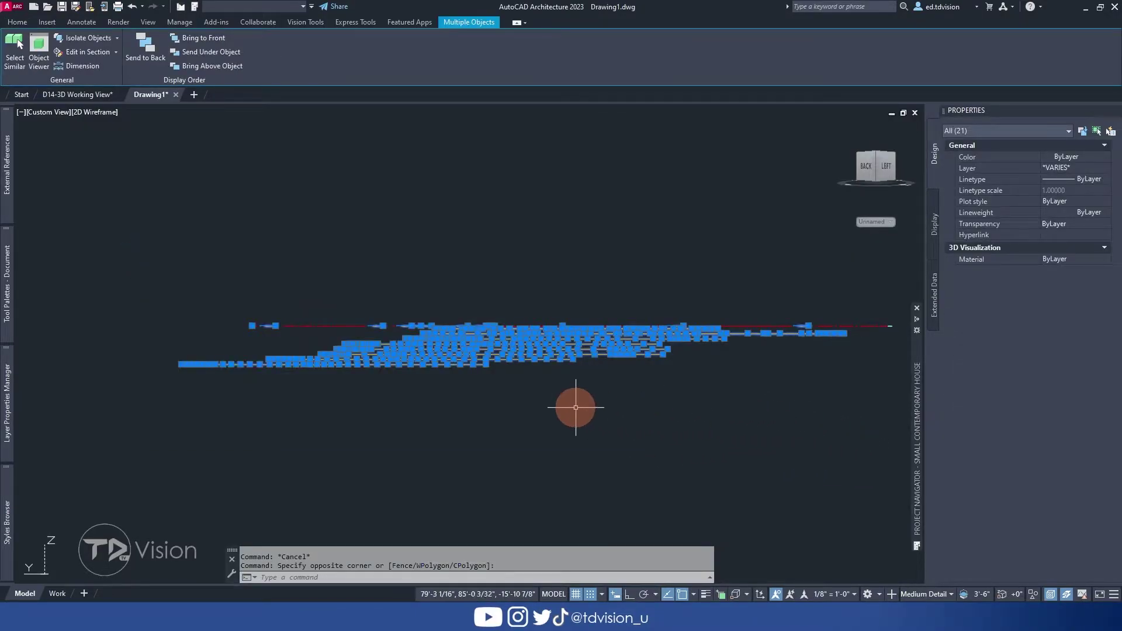
key(Escape)
key(Escape)
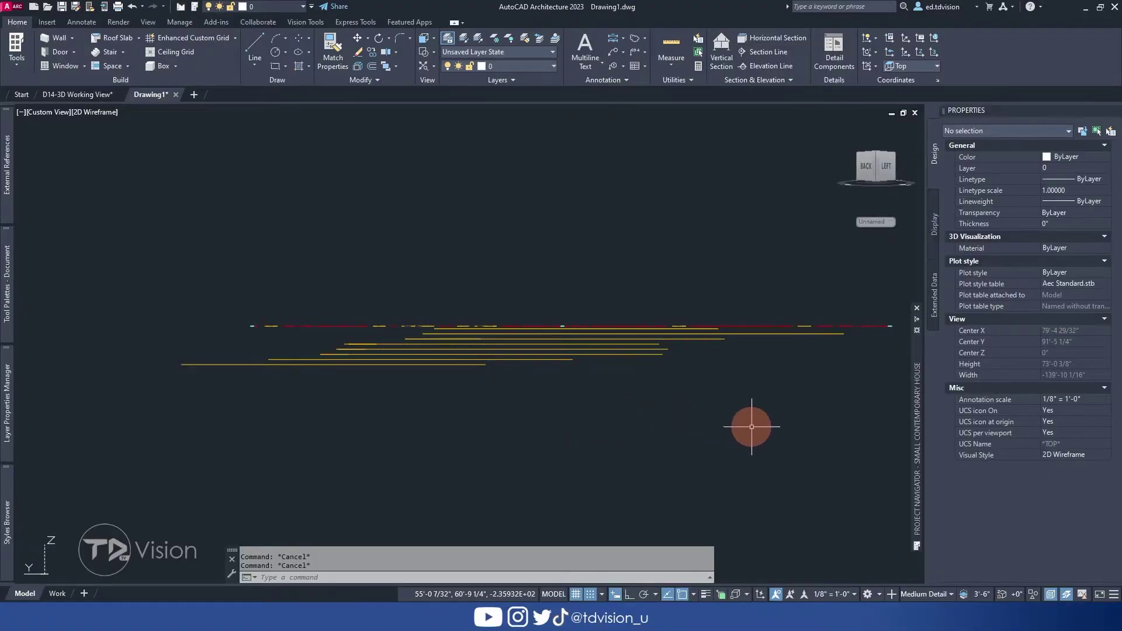
mouse_move(726, 350)
shift+middle_down()
mouse_move(563, 418)
mouse_move(509, 418)
mouse_move(658, 355)
mouse_move(736, 351)
mouse_move(586, 393)
mouse_move(713, 409)
mouse_move(742, 350)
mouse_move(539, 433)
mouse_move(566, 356)
mouse_move(581, 358)
mouse_move(539, 477)
mouse_move(449, 410)
mouse_move(355, 383)
mouse_move(660, 327)
mouse_move(697, 339)
mouse_move(591, 385)
shift+middle_up()
click(885, 139)
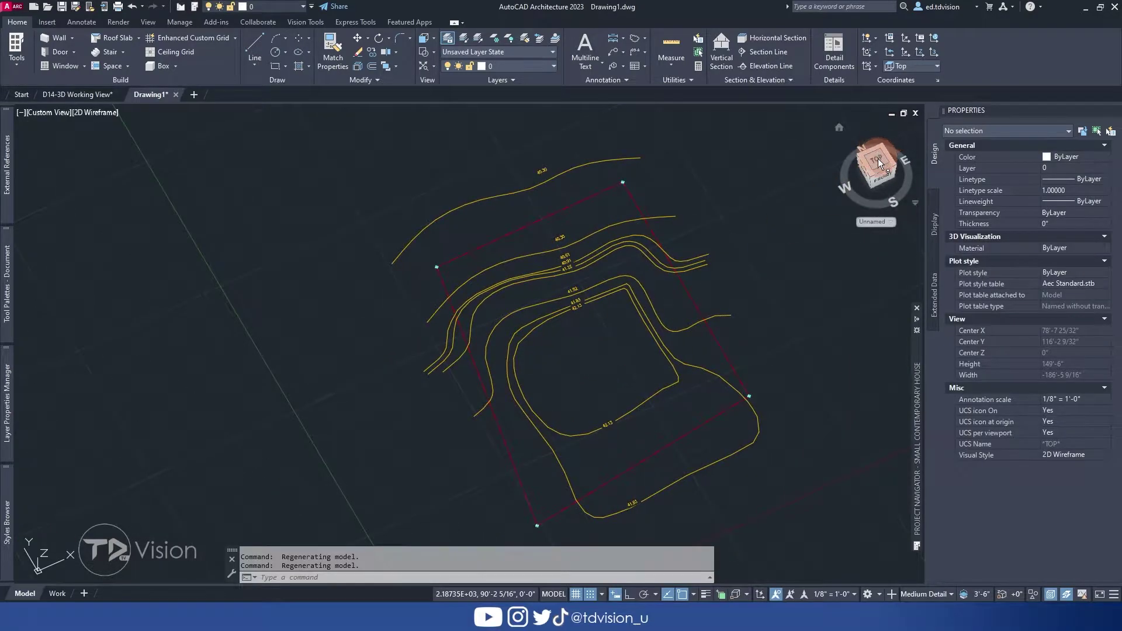
Return to Top view and start the DRAPE command.
click(878, 159)
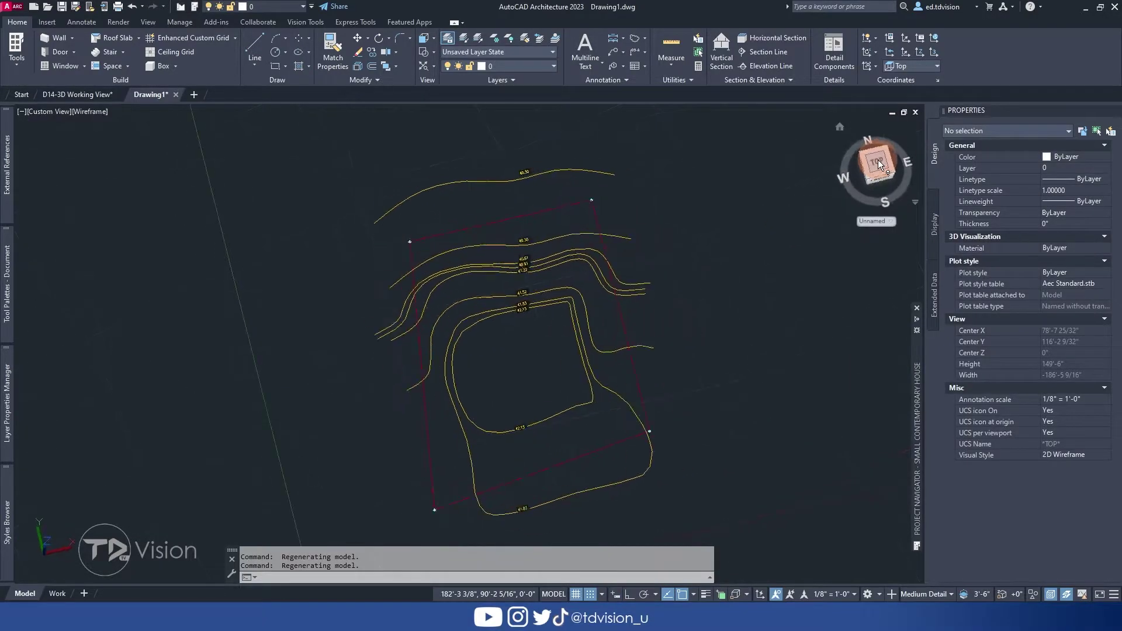
click(175, 67)
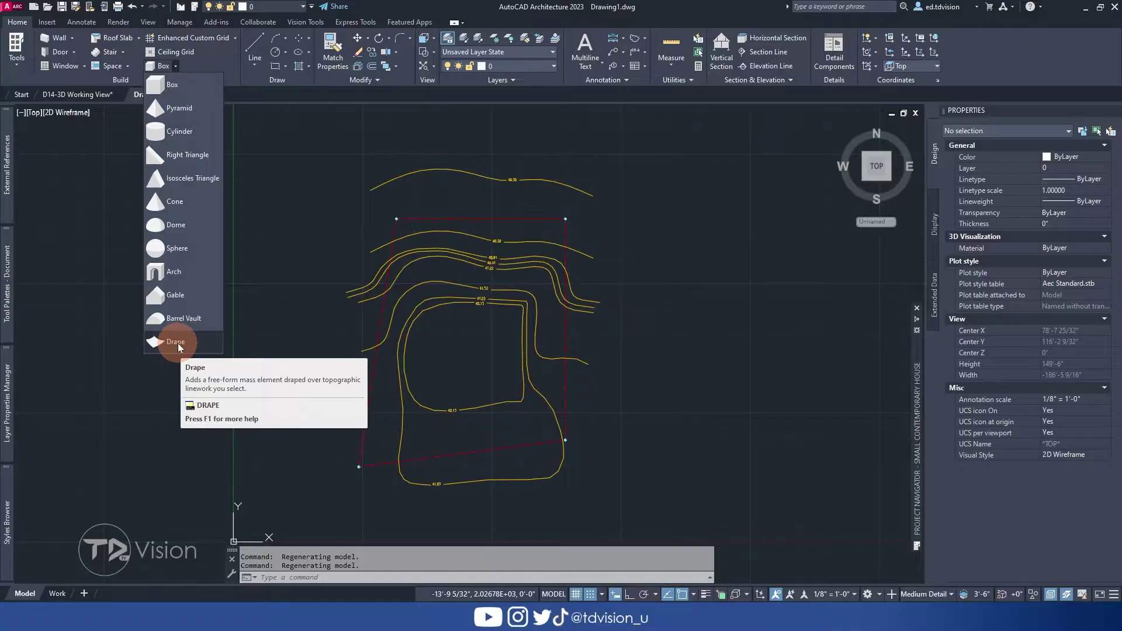
click(329, 573)
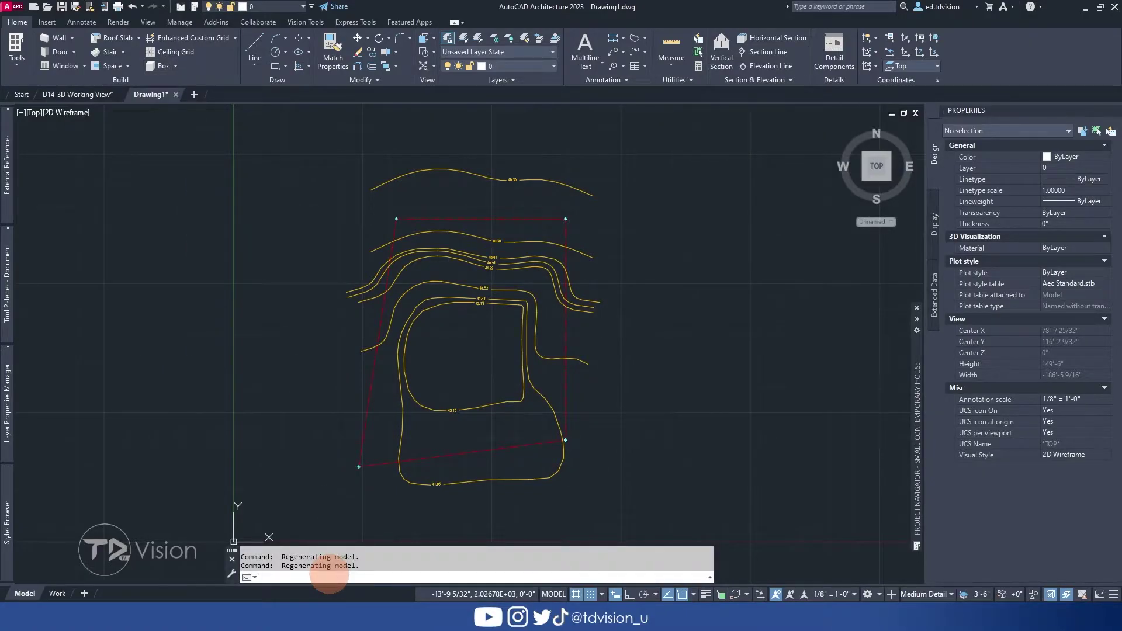
text(d)
text(rap)
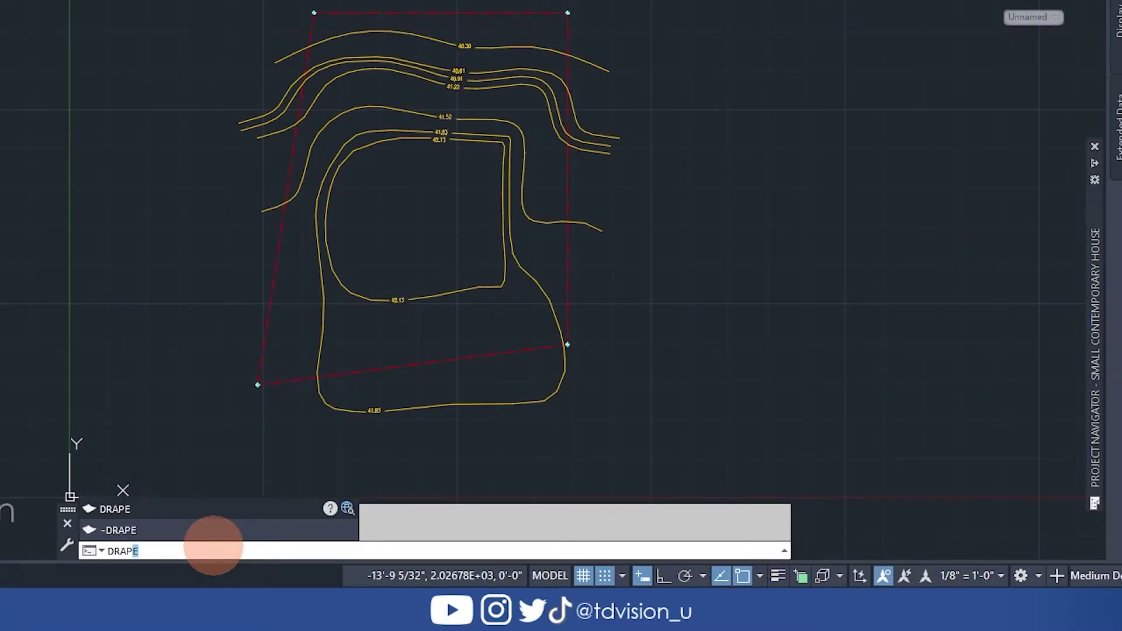
text(e)
key(Return)
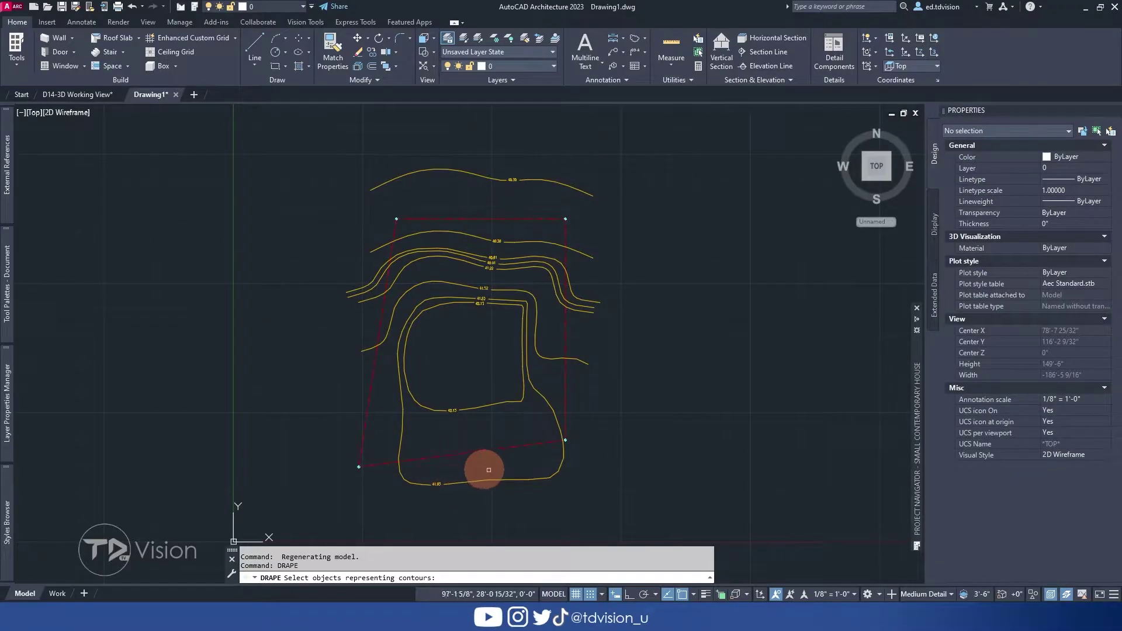
Select all eight contours, from the bottom 41.83 to the top one, as drape source.
click(508, 491)
click(494, 465)
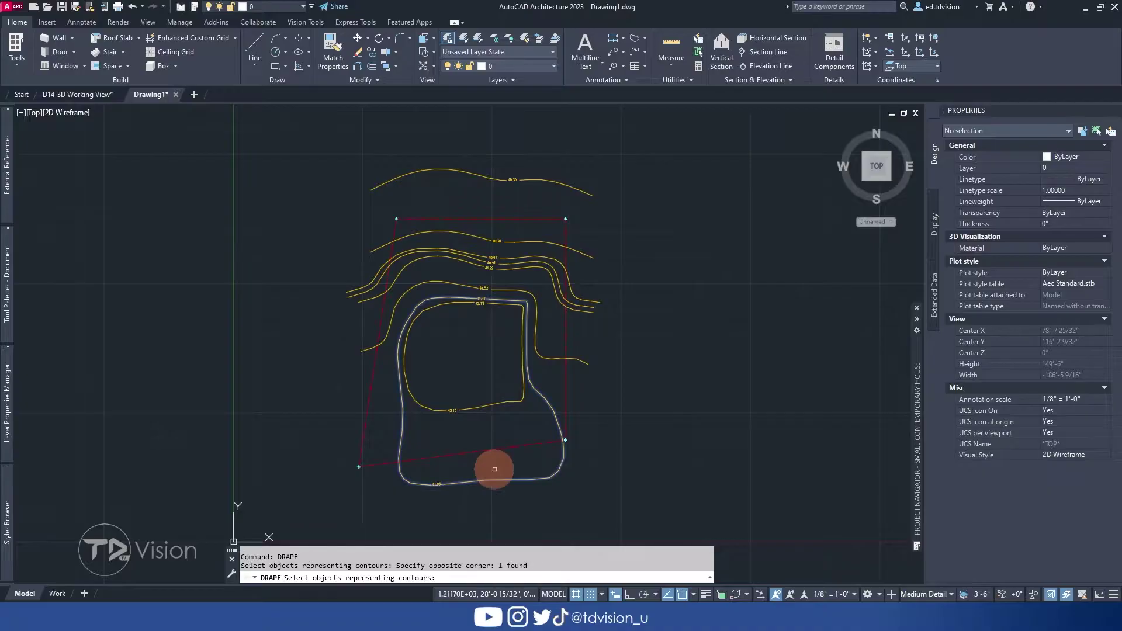
click(529, 424)
click(513, 235)
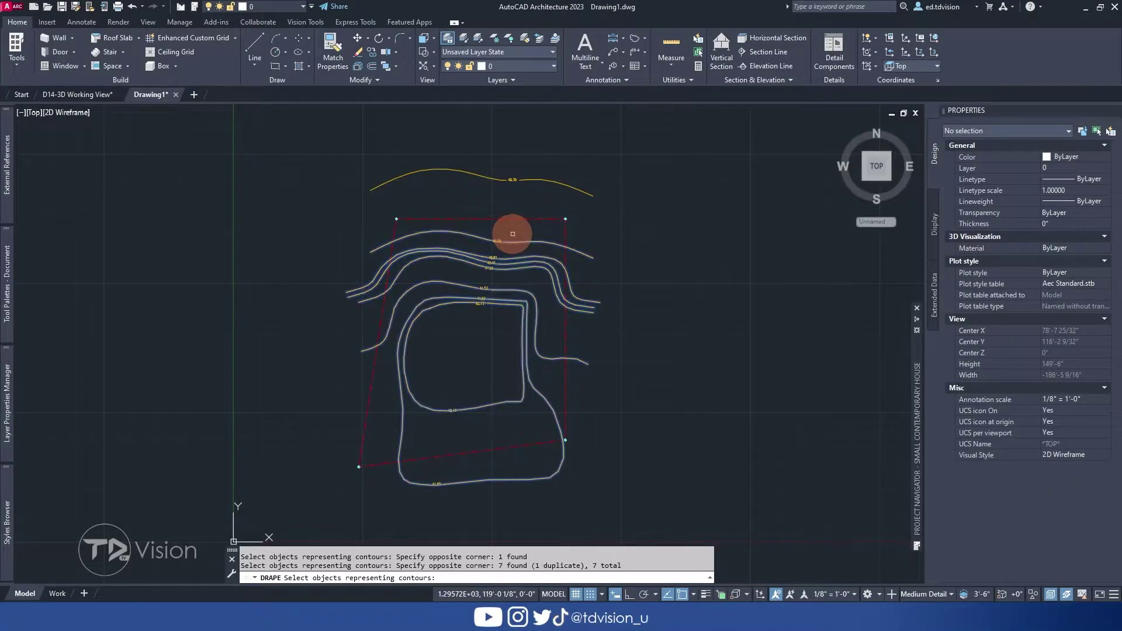
click(533, 180)
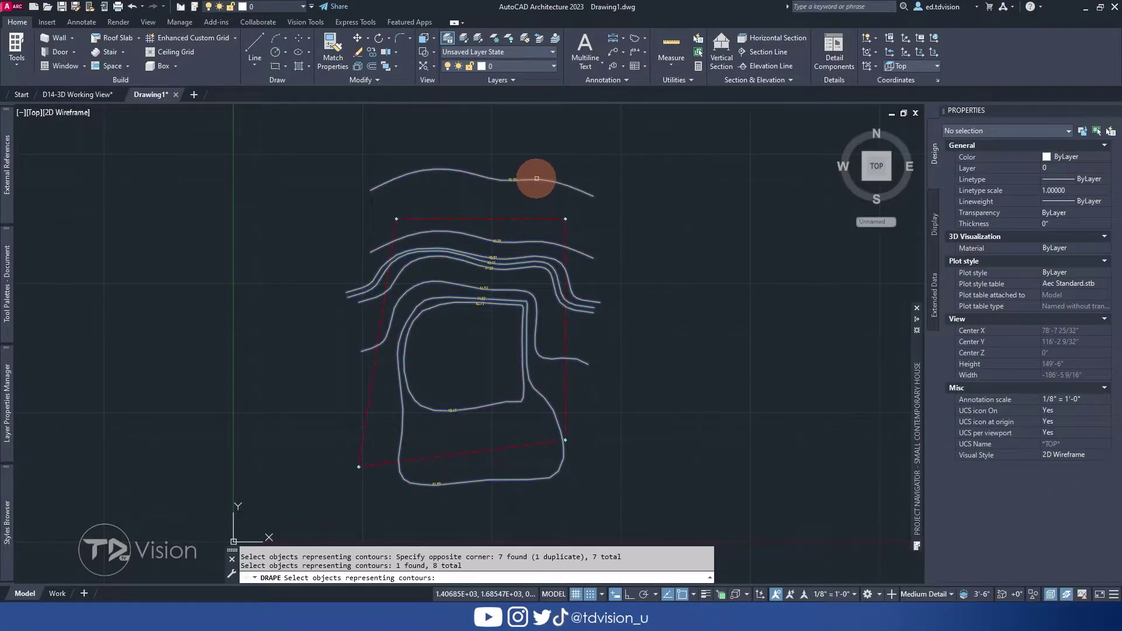
right_click(647, 163)
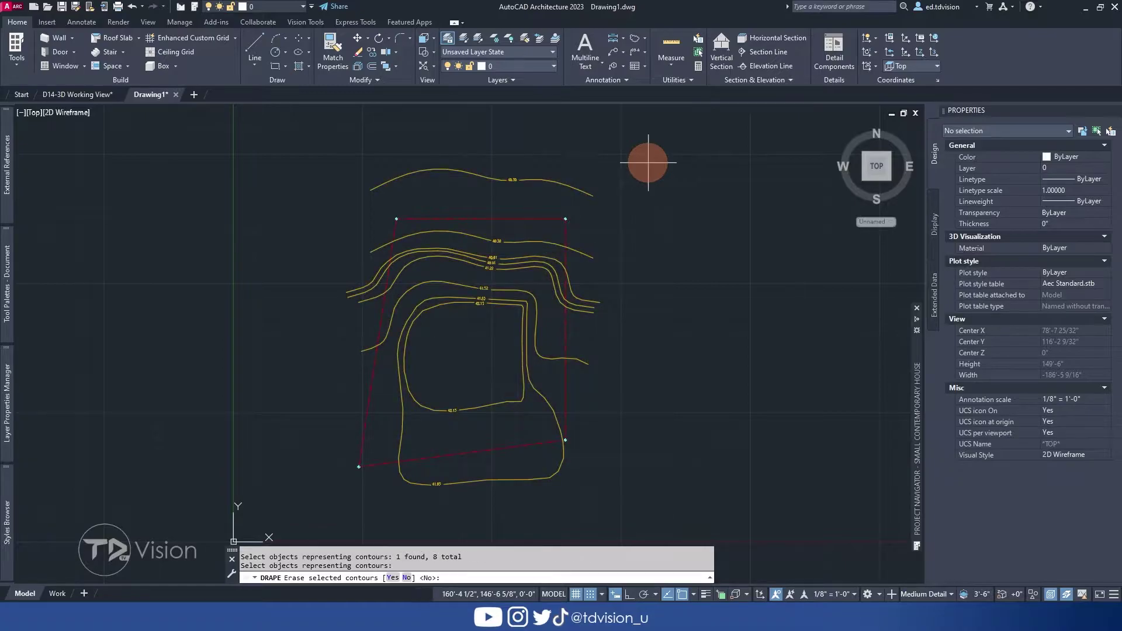
Keep the original contours, choose a regular mesh, and pick two corners enclosing the site.
click(405, 578)
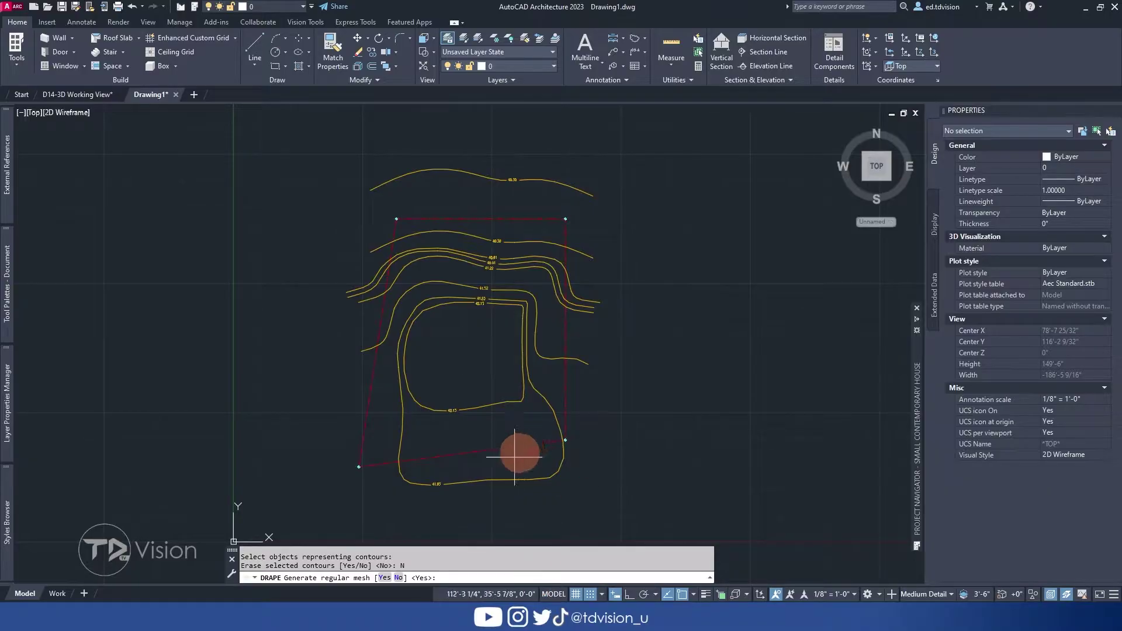
click(383, 578)
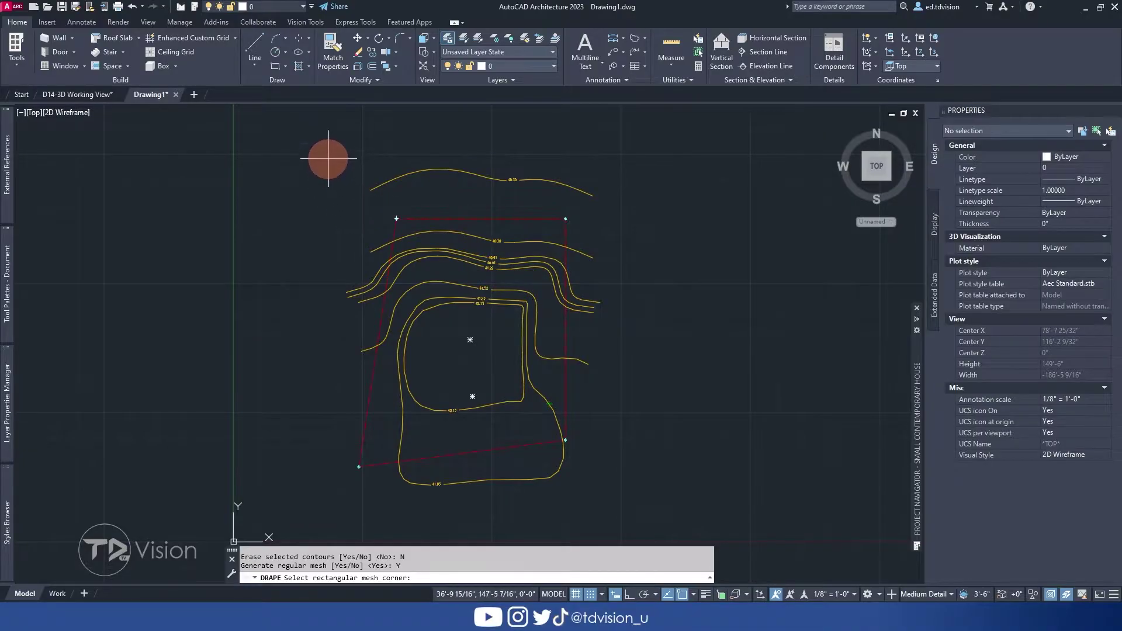
click(326, 154)
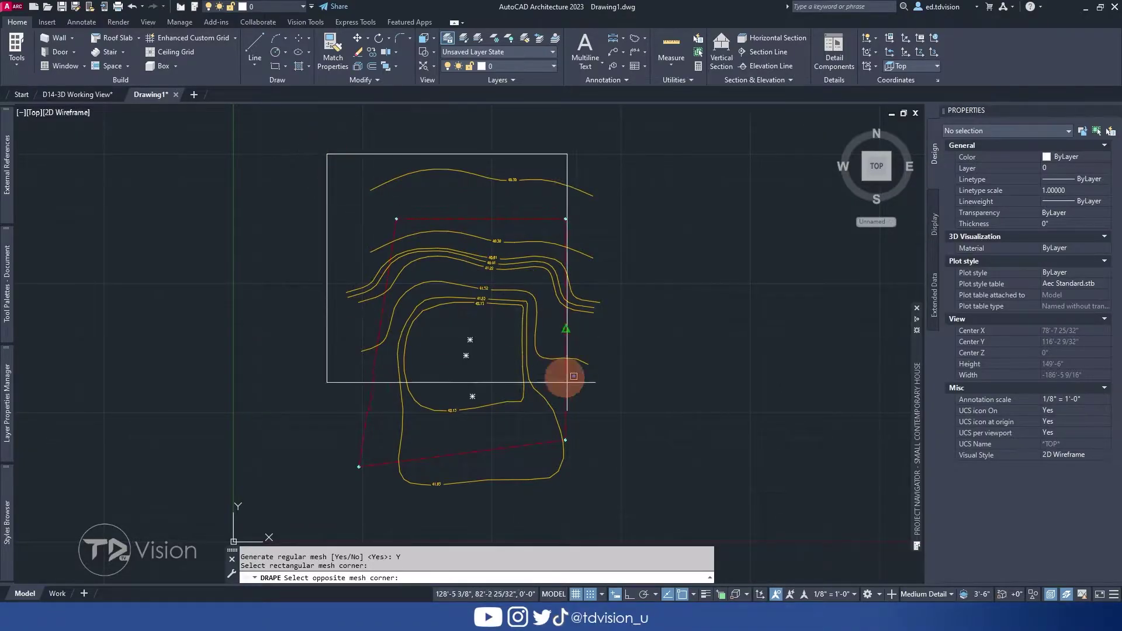
click(618, 511)
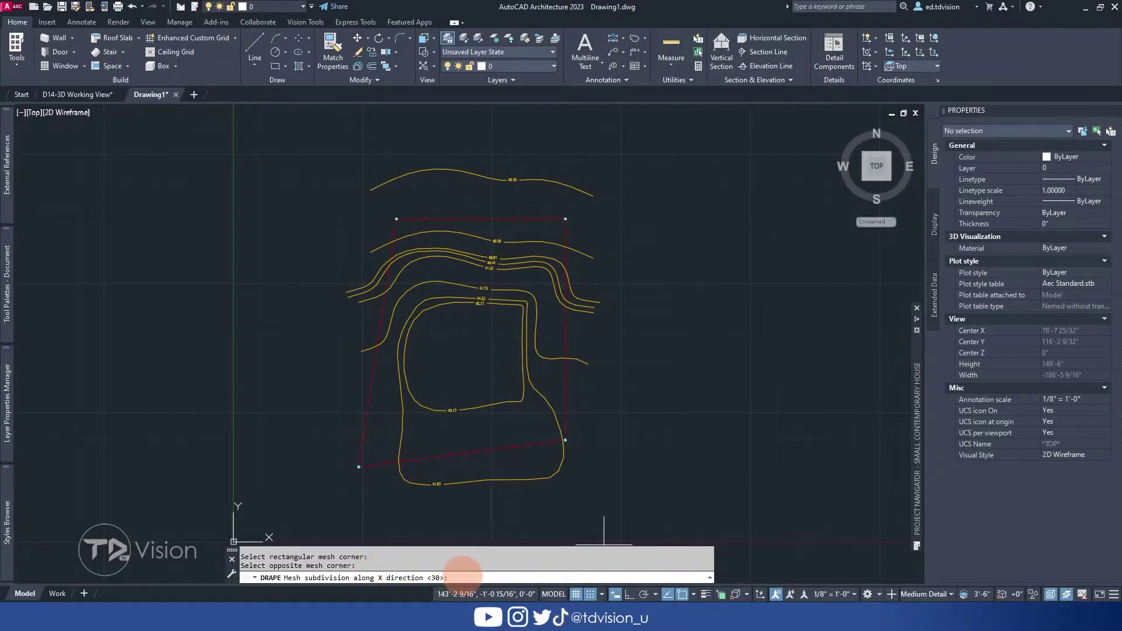
Accept 30 X and 30 Y subdivisions and a 10'-0" base to create the terrain mass.
key(Return)
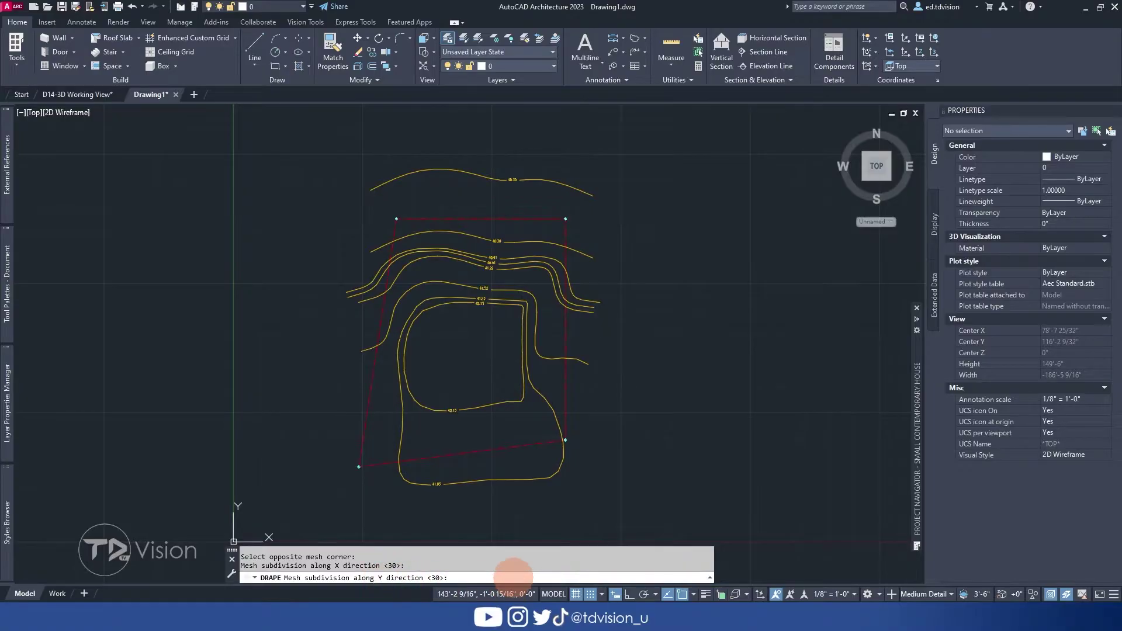
key(Return)
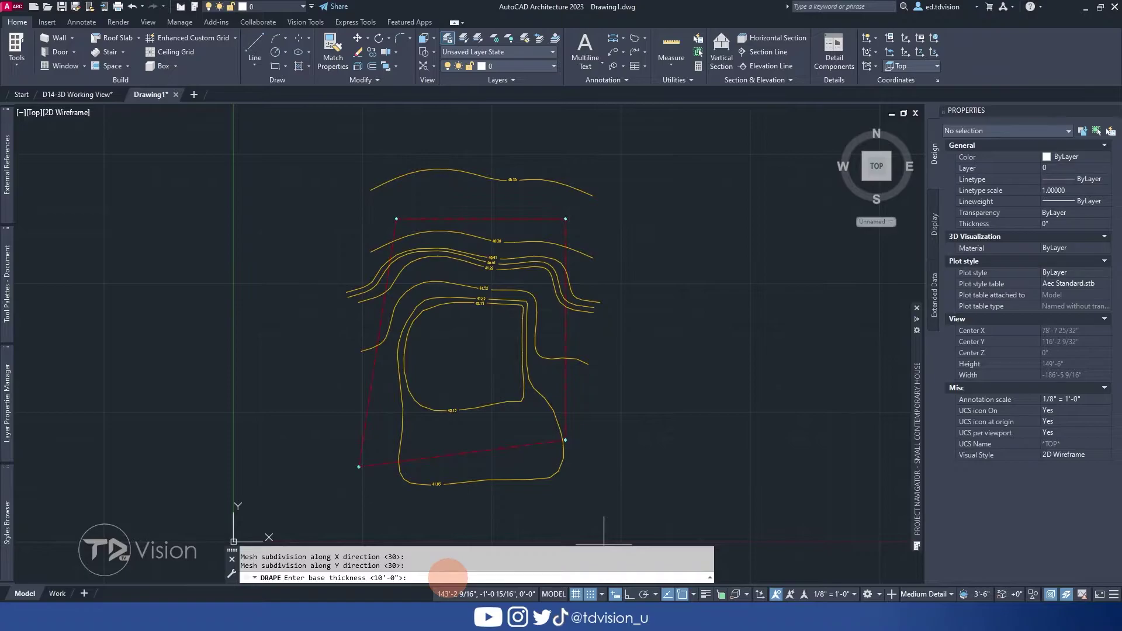
key(Return)
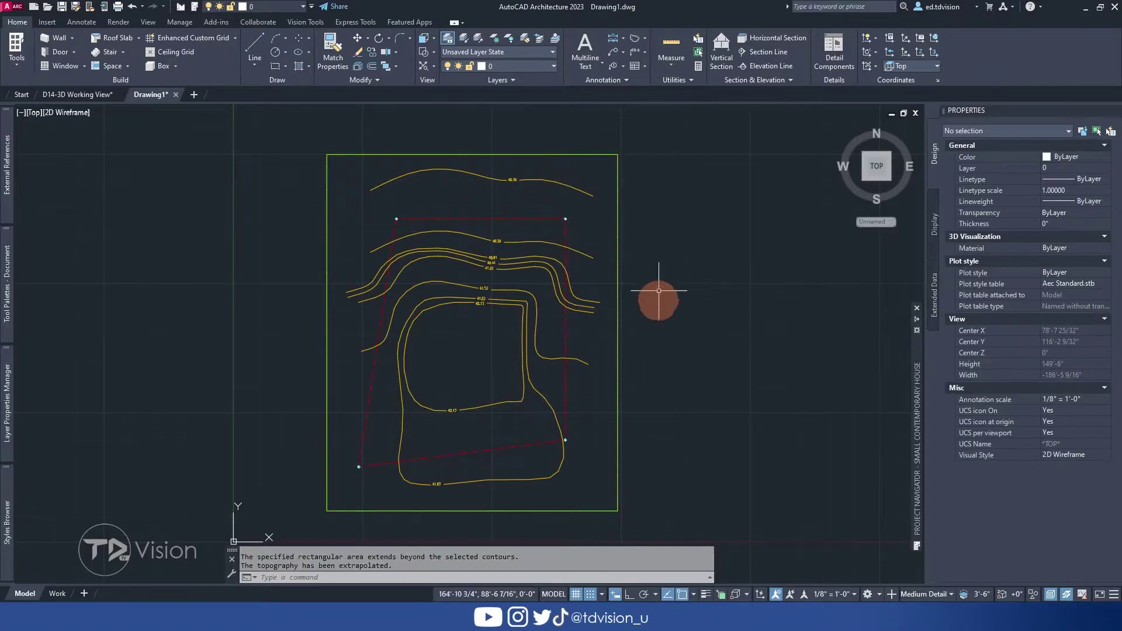
Select the terrain mass and orbit it to view its undulating top from the side.
click(616, 156)
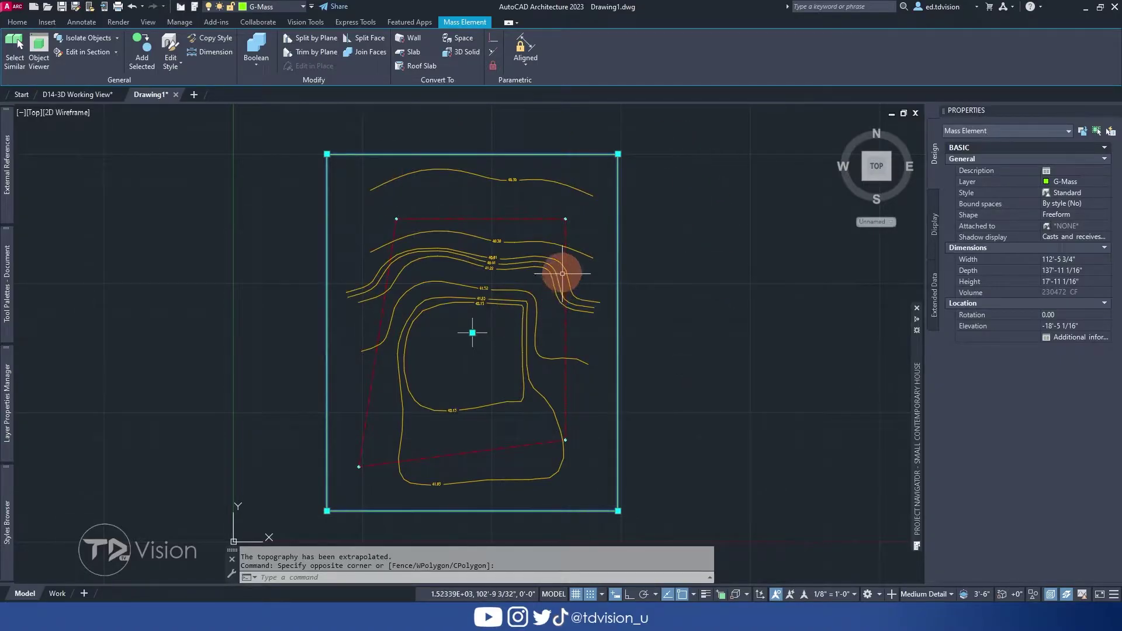
key(Escape)
shift+middle_drag(368, 468, 458, 350)
click(459, 354)
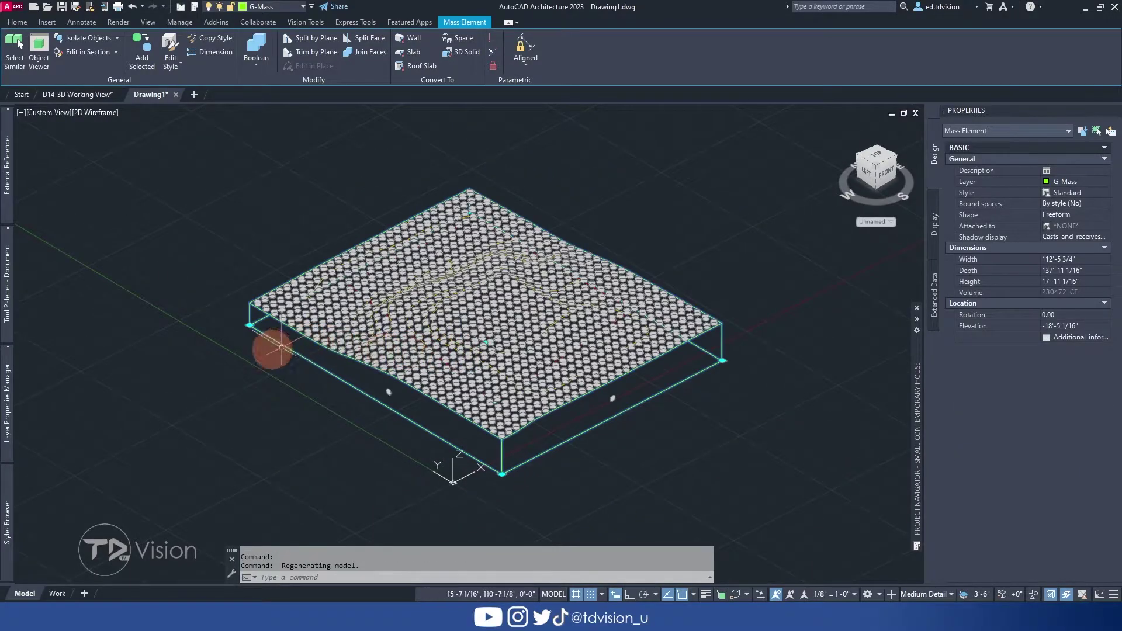
mouse_move(281, 347)
shift+middle_down()
mouse_move(341, 325)
mouse_move(320, 420)
mouse_move(395, 383)
mouse_move(526, 361)
mouse_move(499, 404)
shift+middle_up()
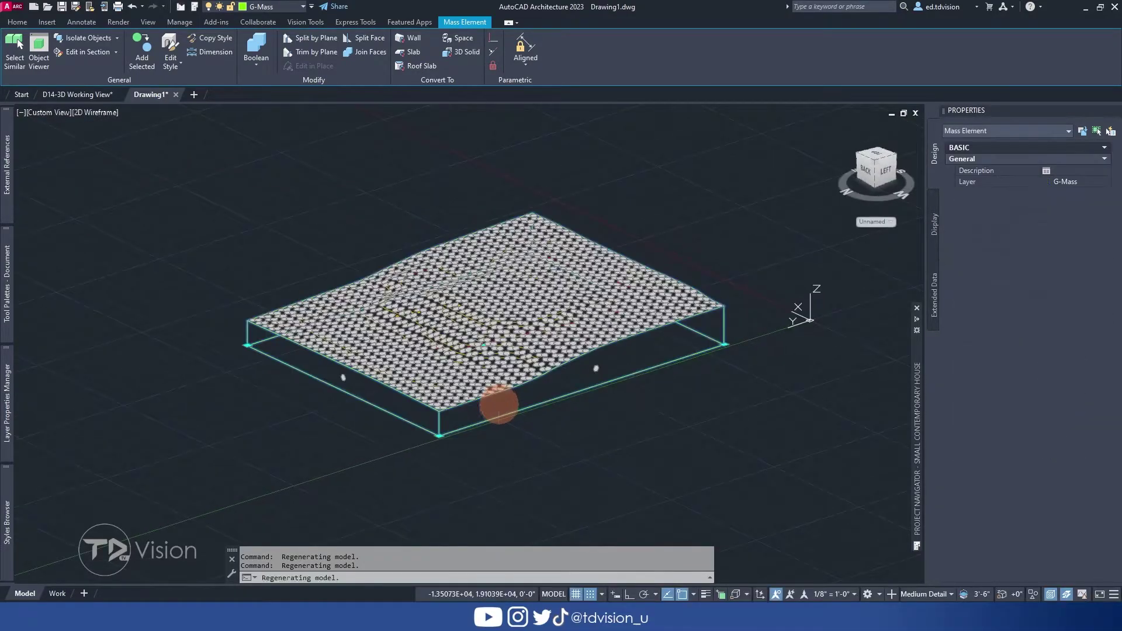
mouse_move(518, 321)
shift+middle_down()
mouse_move(598, 331)
mouse_move(556, 356)
mouse_move(450, 369)
mouse_move(432, 342)
shift+middle_up()
key(Escape)
key(Escape)
shift+middle_drag(709, 413, 87, 120)
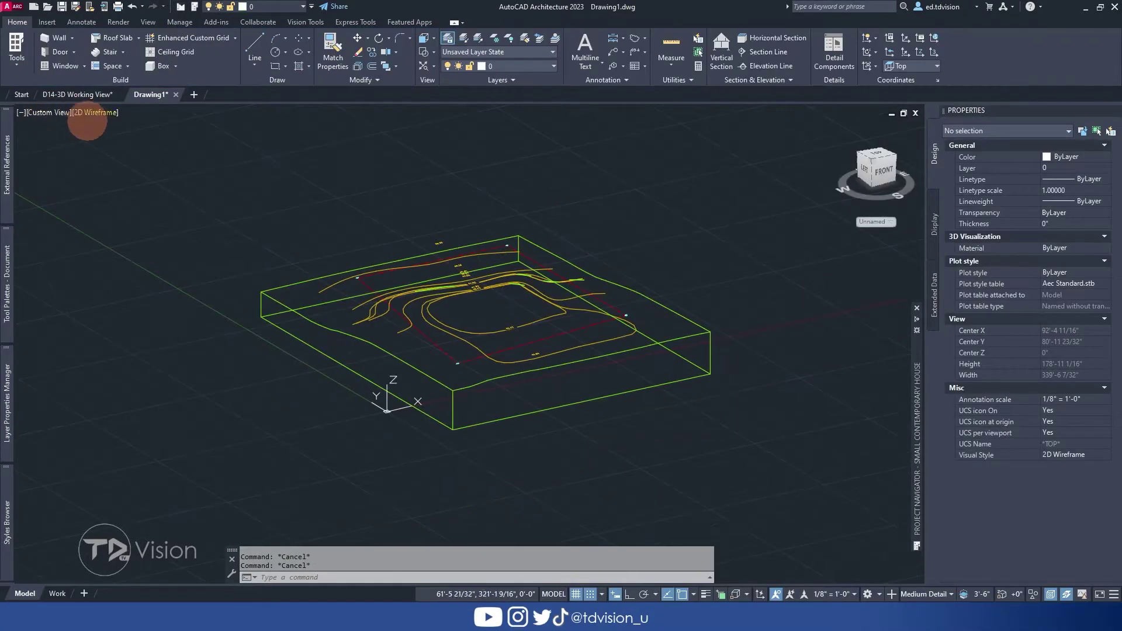
Set the visual style to Realistic and orbit down over the terrain to a low side view.
click(103, 113)
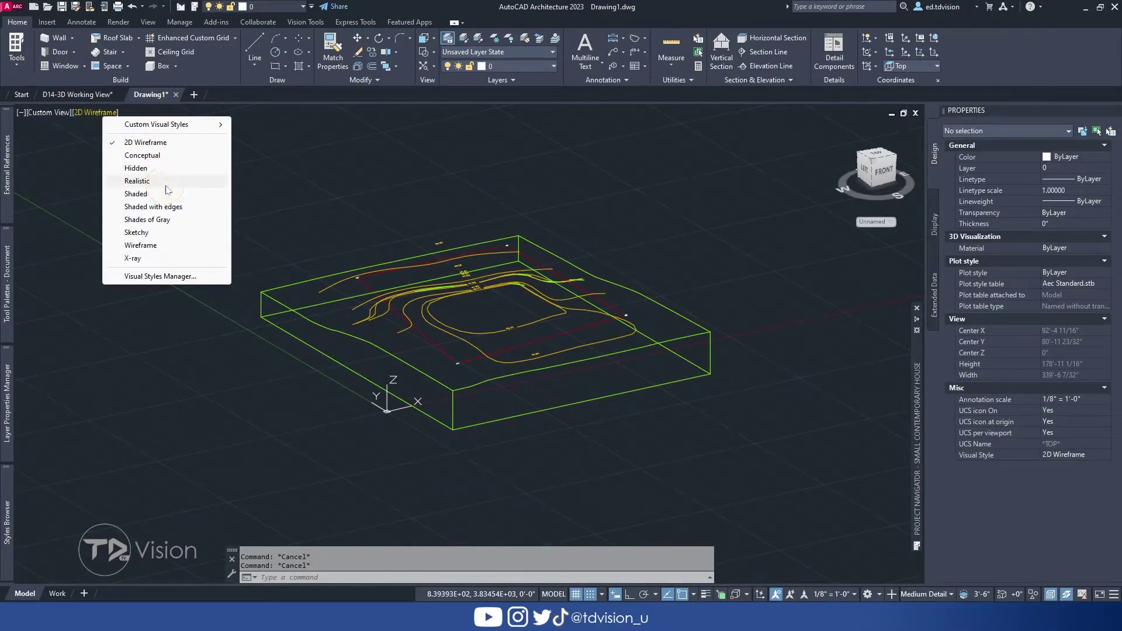
click(159, 181)
mouse_move(295, 315)
shift+middle_down()
mouse_move(296, 324)
mouse_move(305, 305)
shift+middle_up()
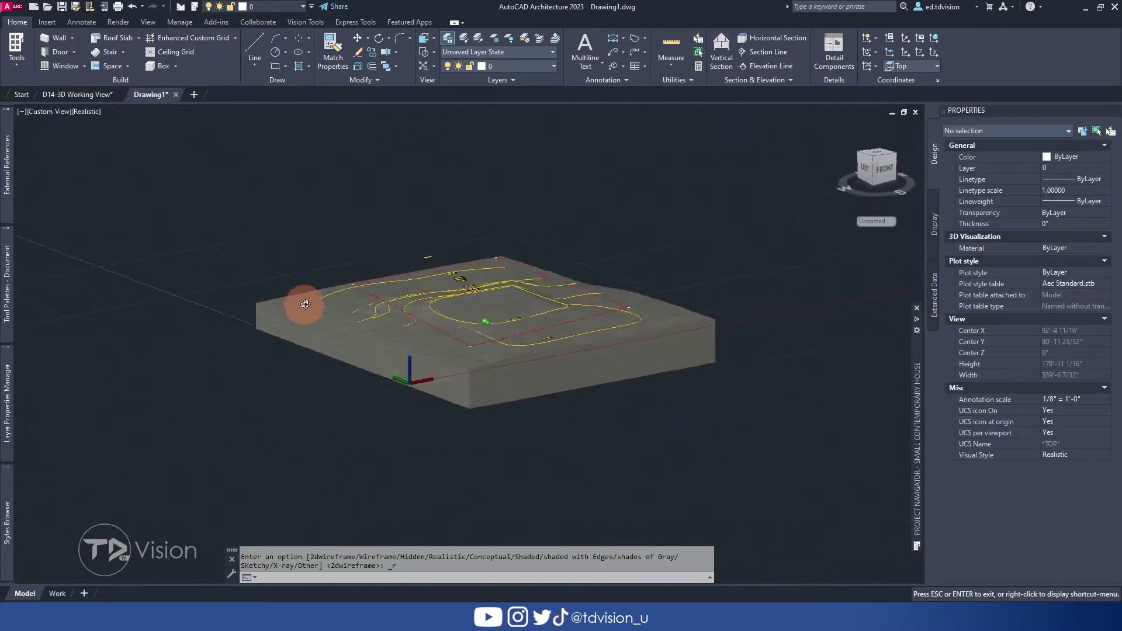
shift+middle_drag(462, 283, 336, 368)
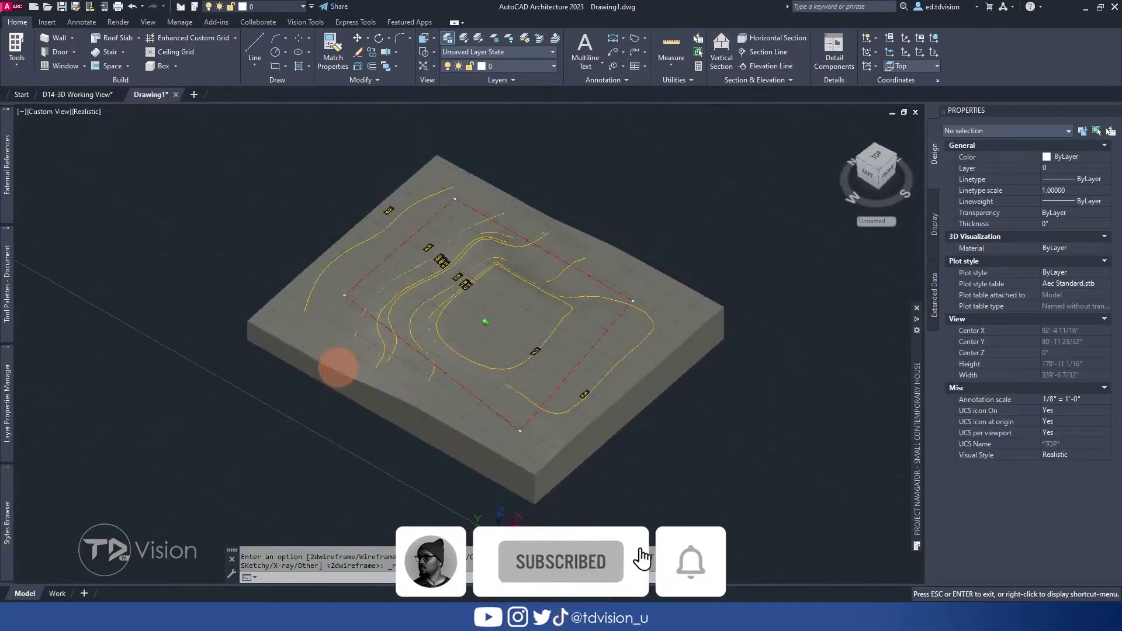
shift+middle_drag(446, 260, 477, 264)
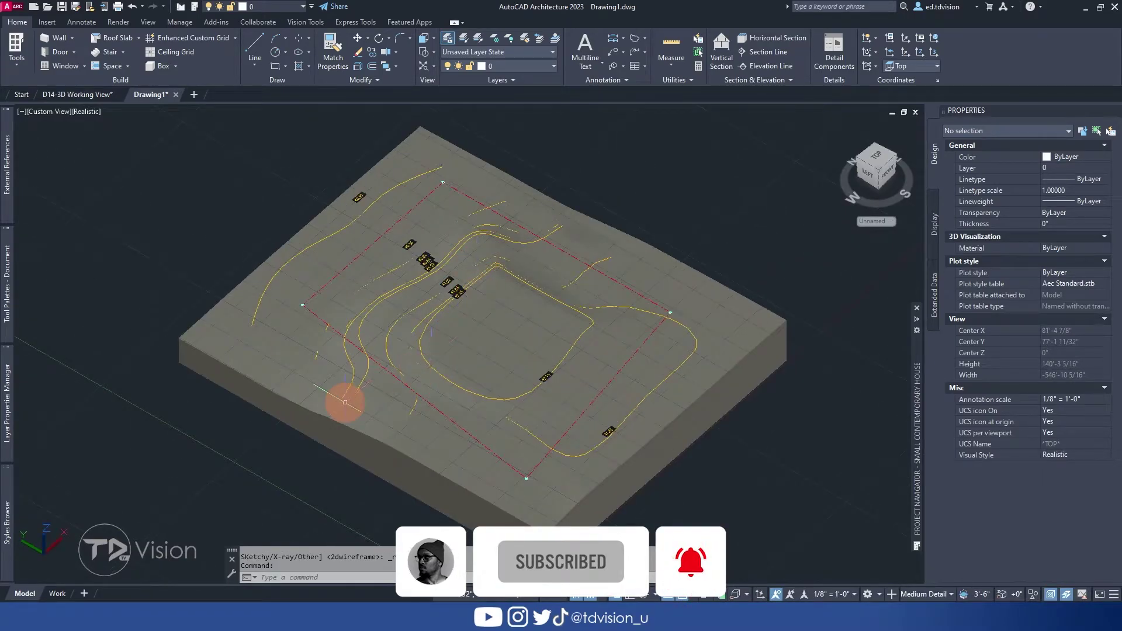
shift+middle_drag(345, 402, 318, 384)
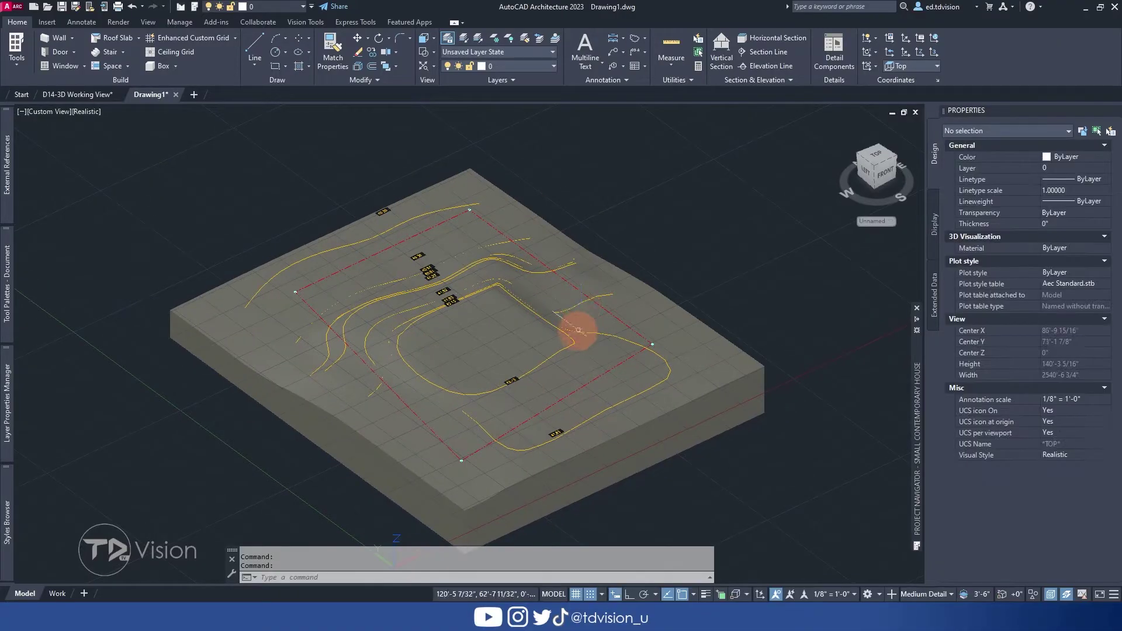
Orbit the shaded terrain to elevated oblique and rear views to inspect its slopes.
shift+middle_drag(578, 330, 588, 307)
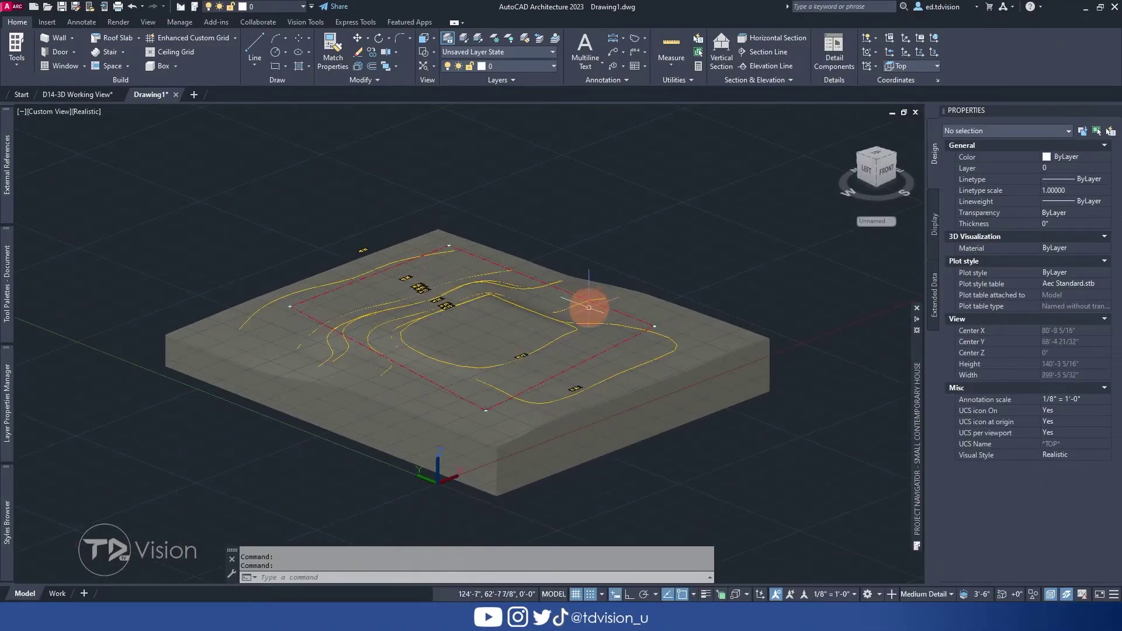
shift+middle_drag(708, 313, 682, 321)
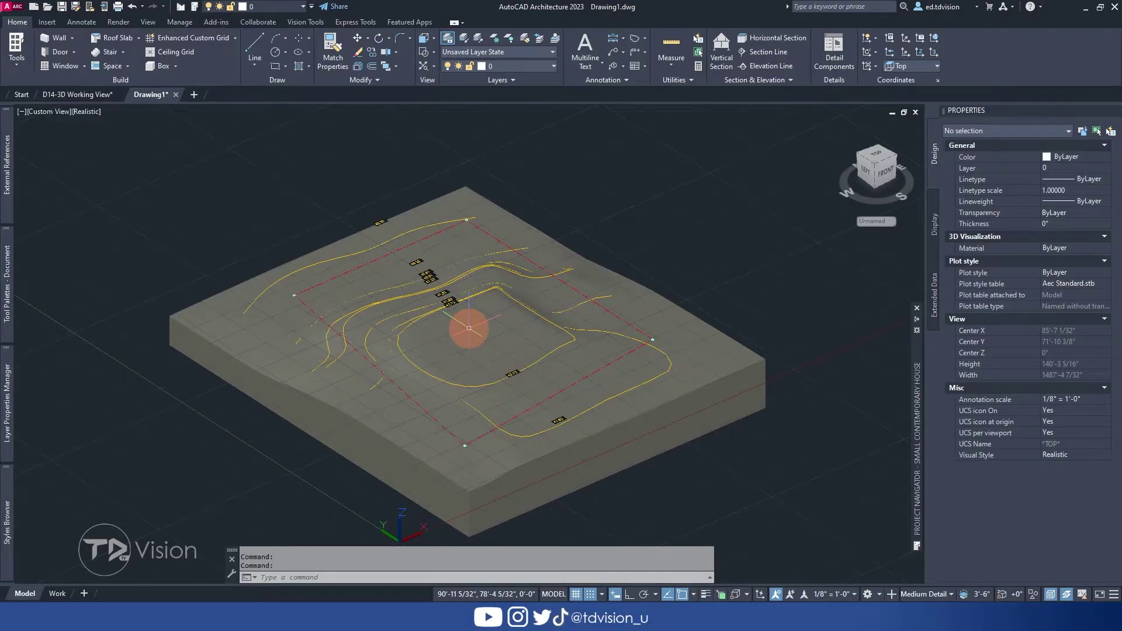
mouse_move(274, 346)
shift+middle_down()
mouse_move(351, 445)
mouse_move(475, 295)
mouse_move(519, 307)
mouse_move(540, 282)
mouse_move(578, 283)
mouse_move(535, 285)
mouse_move(572, 339)
mouse_move(435, 317)
mouse_move(301, 393)
mouse_move(275, 351)
shift+middle_up()
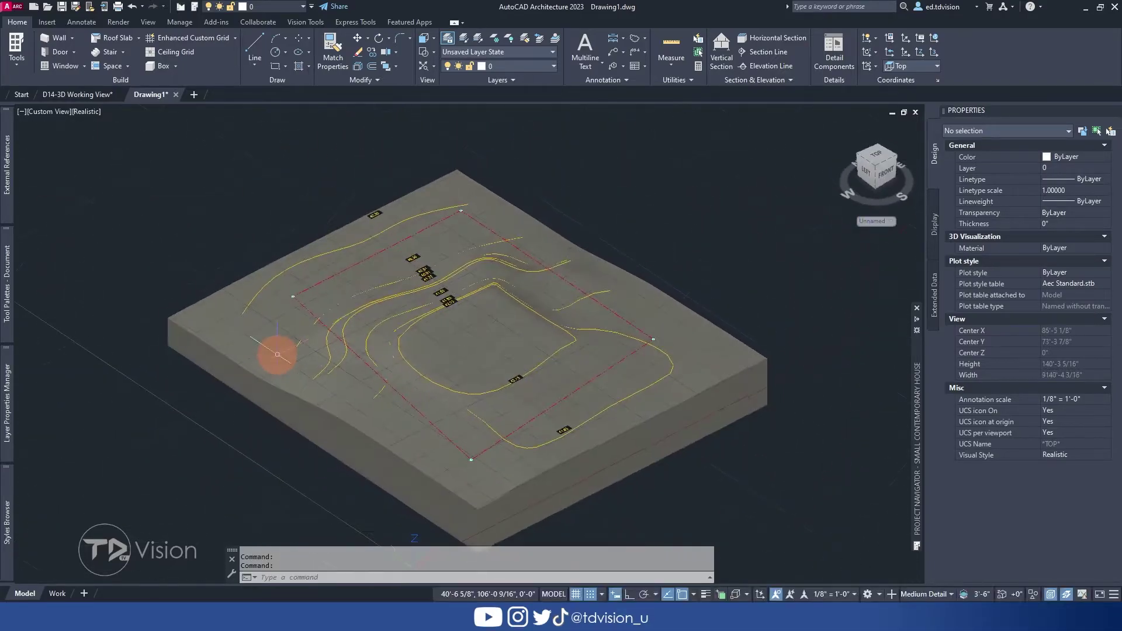
scroll(498, 346, down, 3)
scroll(498, 345, up, 2)
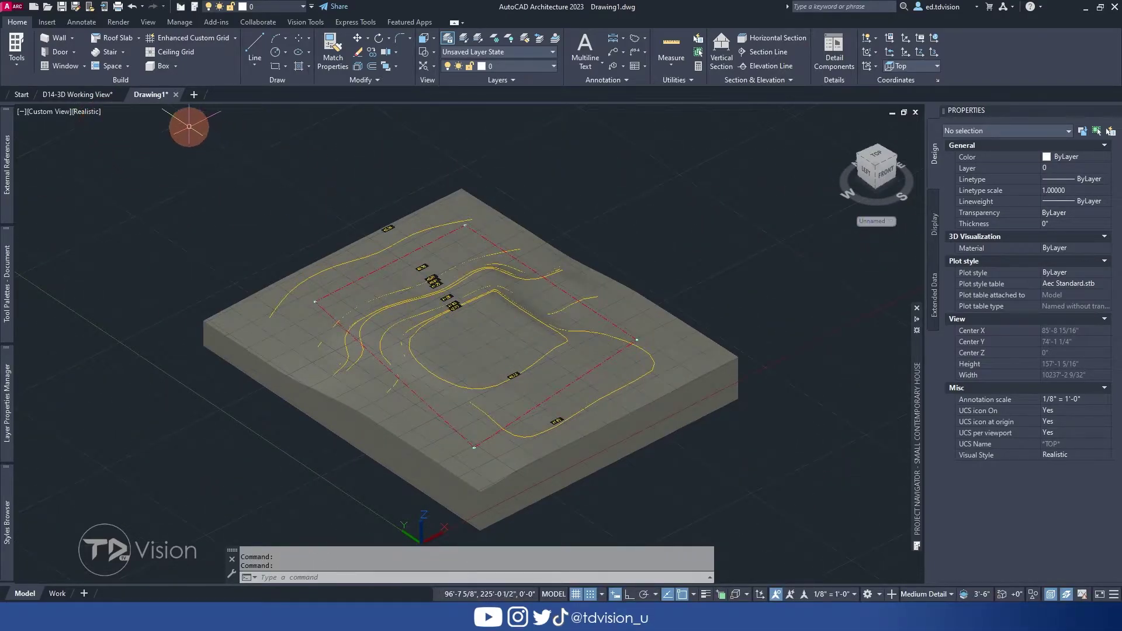
click(84, 97)
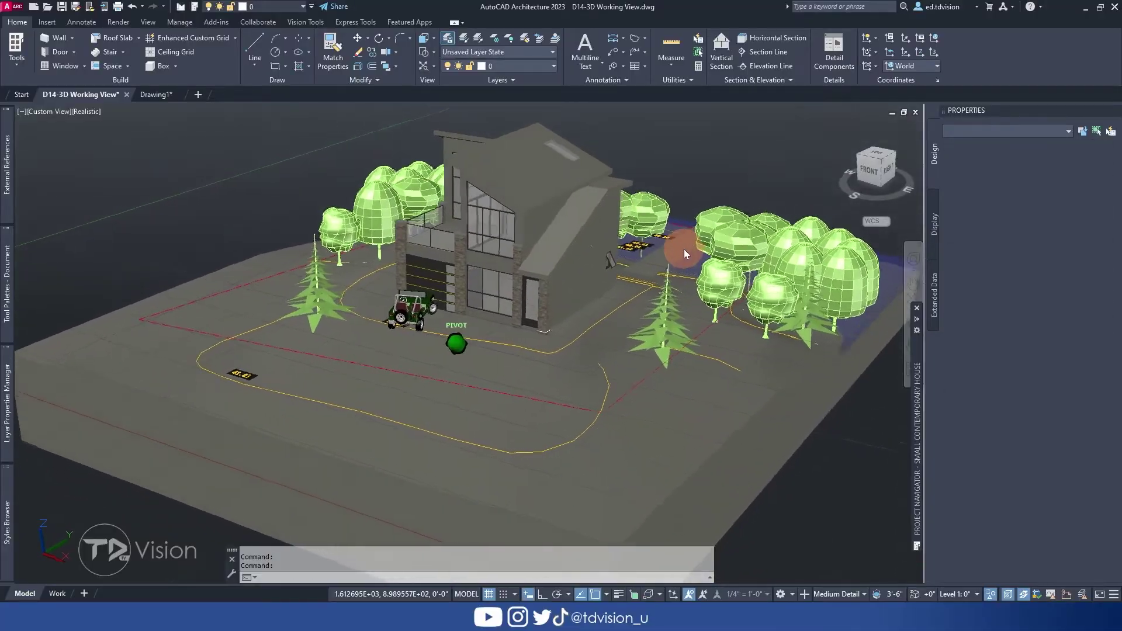
drag(683, 249, 490, 249)
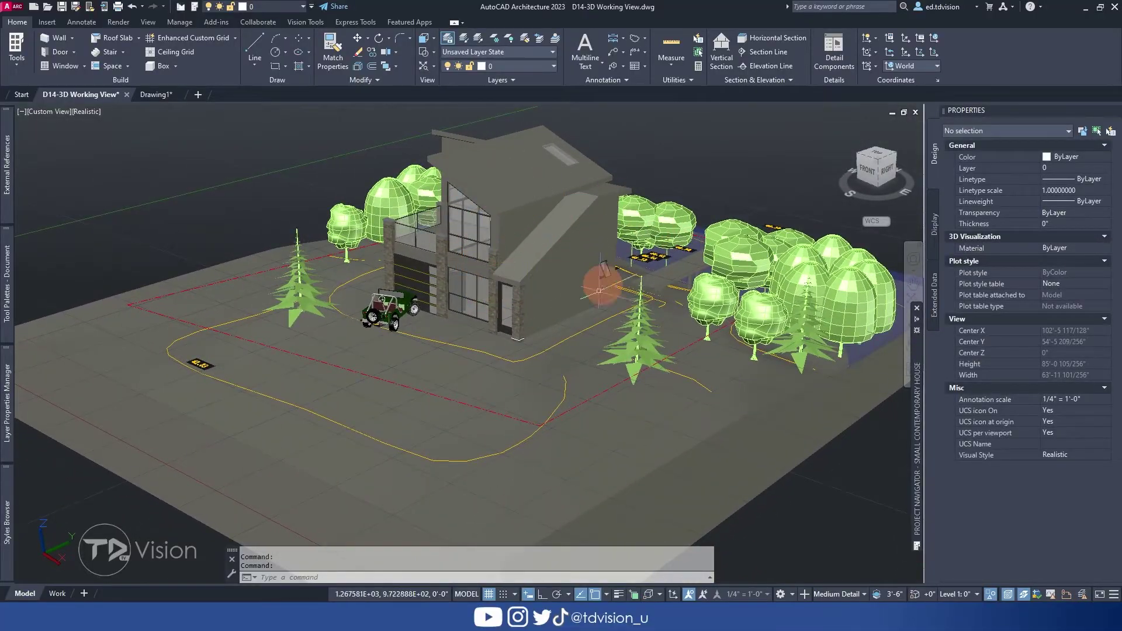
shift+middle_drag(483, 234, 461, 240)
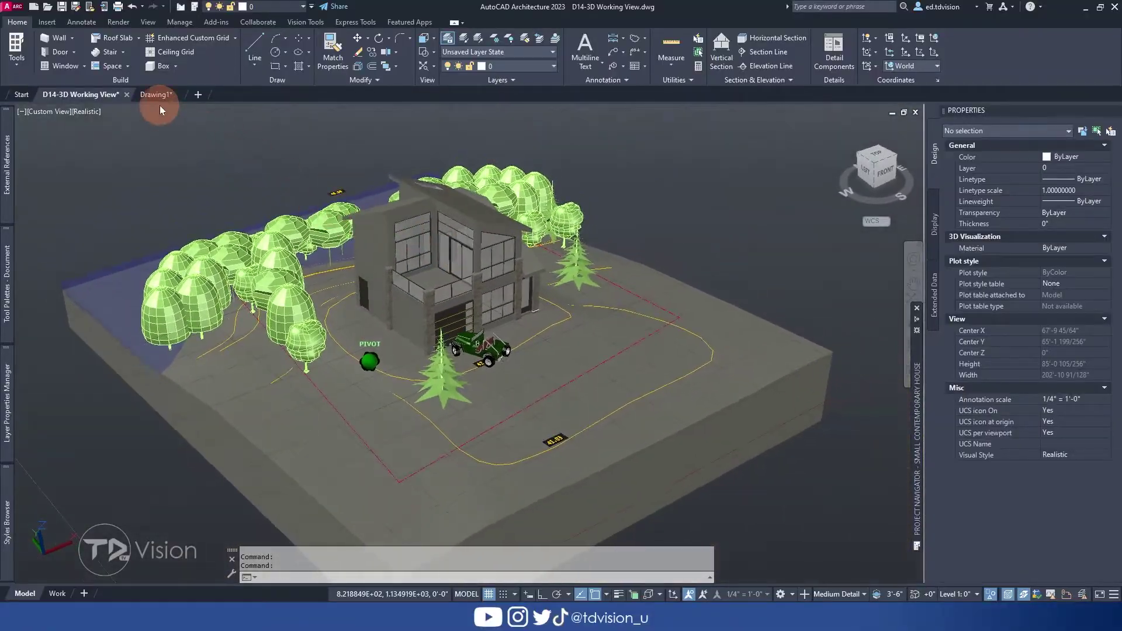
click(162, 95)
click(222, 334)
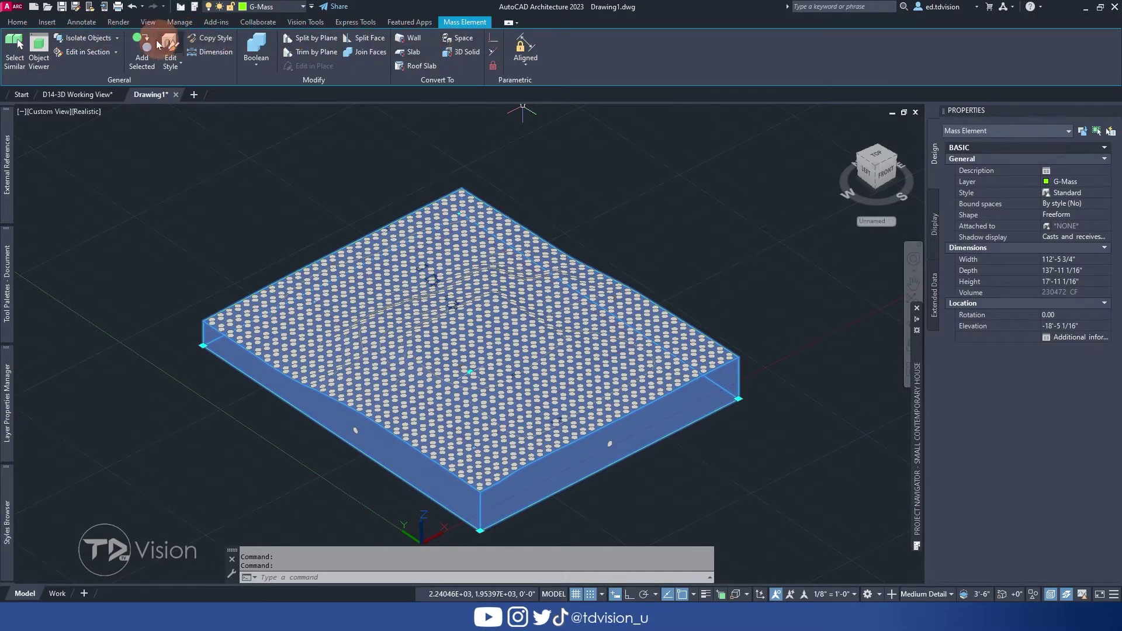
Show the terrain from Top view in 2D Wireframe and select the terrain mass element.
key(Escape)
key(Escape)
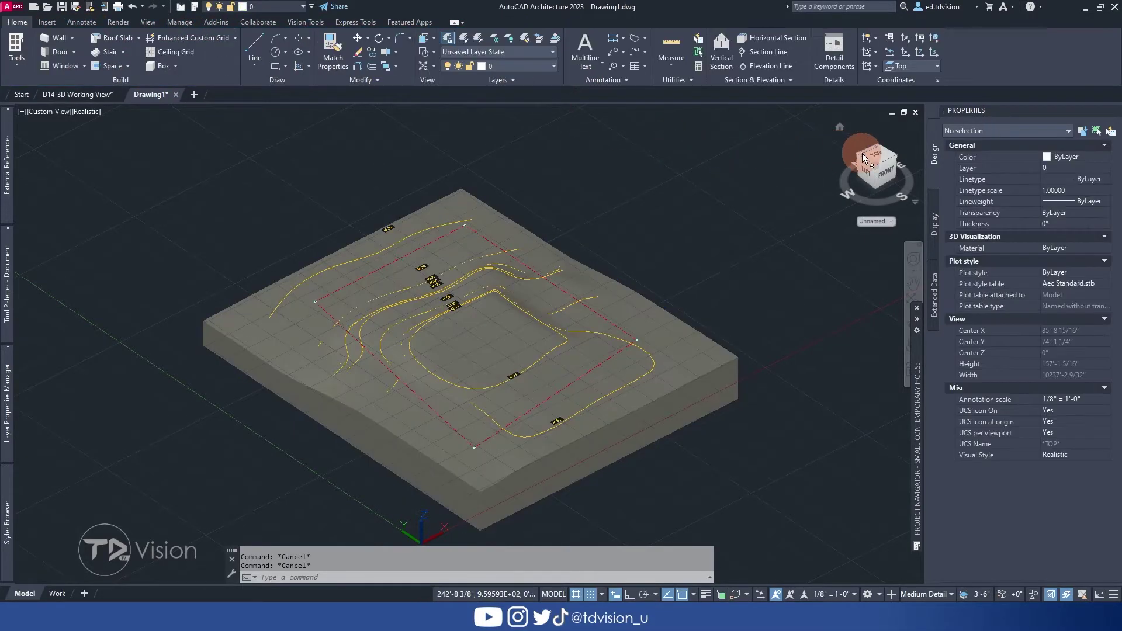
click(874, 158)
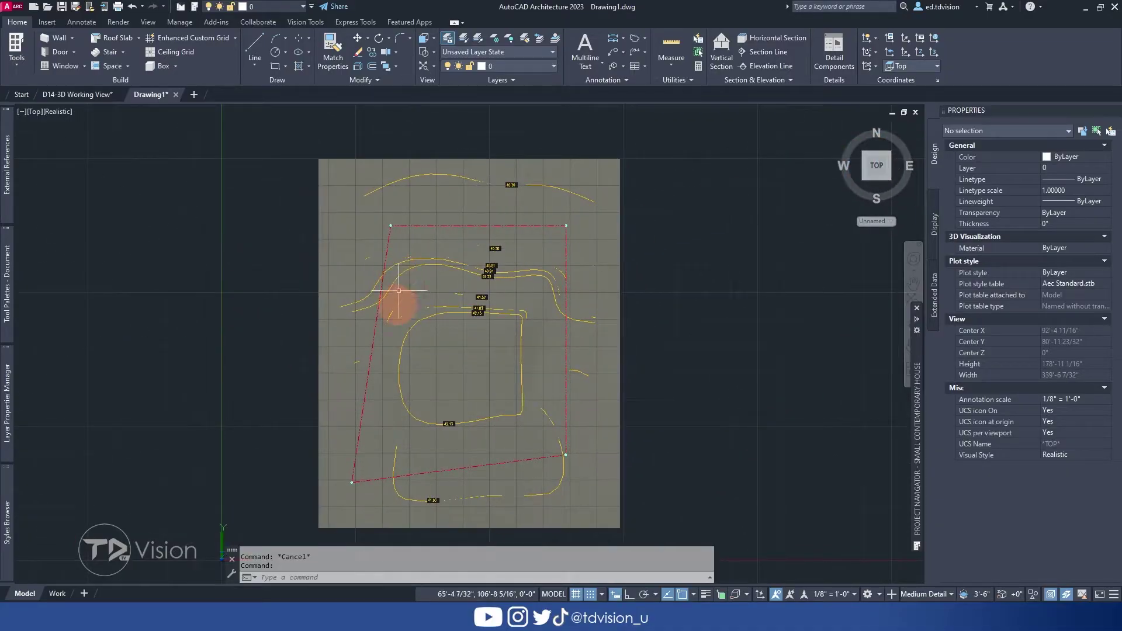
click(61, 113)
click(88, 139)
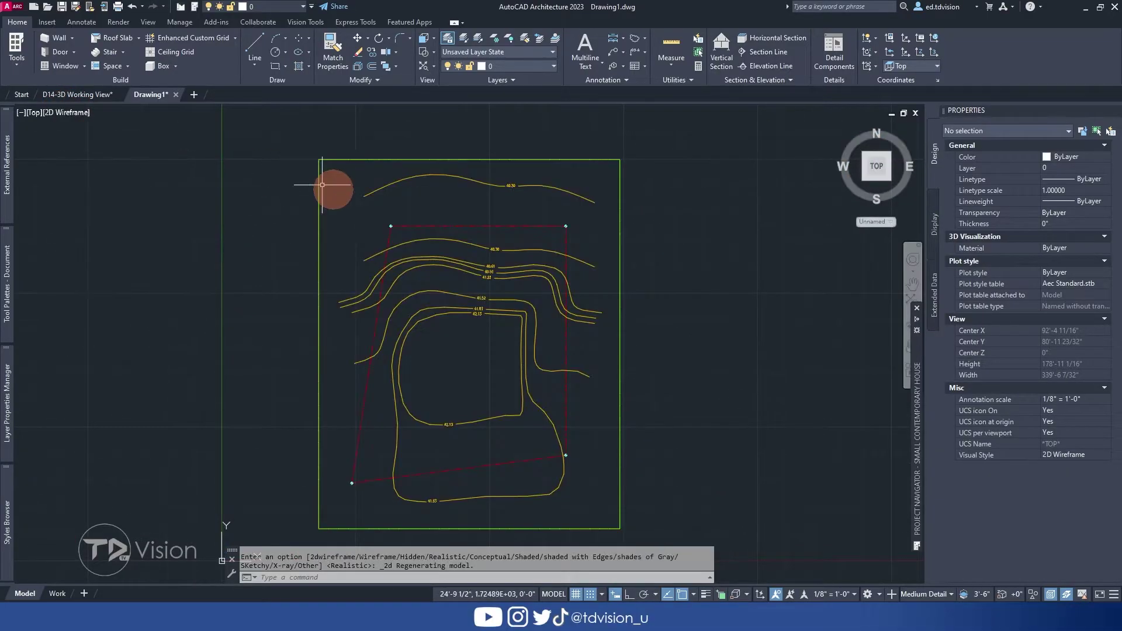
middle_drag(380, 225, 355, 202)
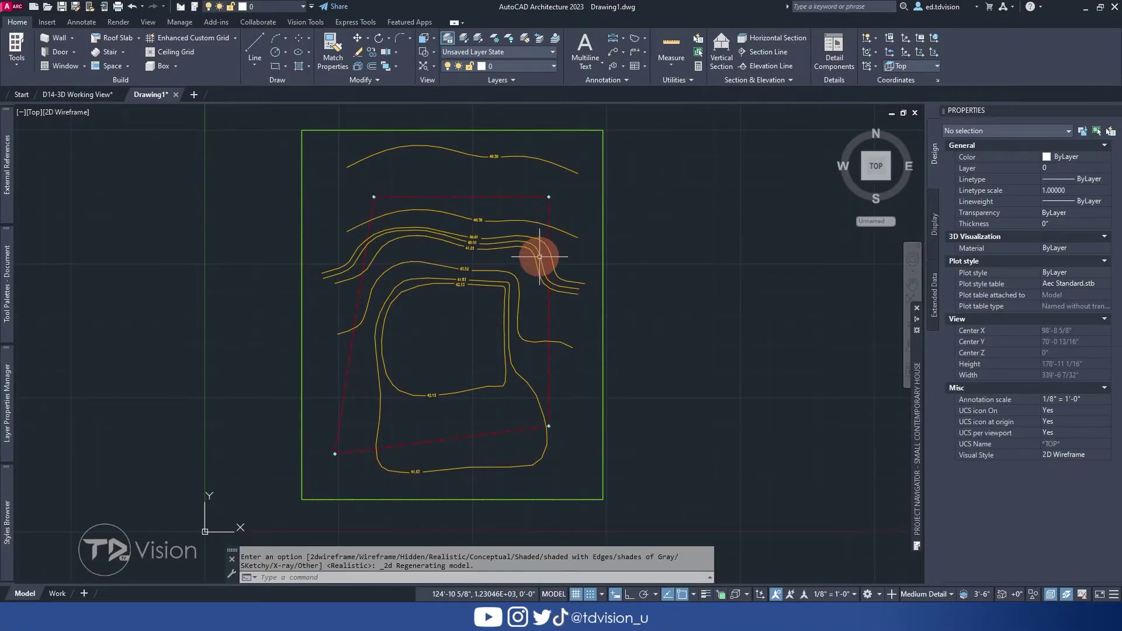
mouse_move(538, 256)
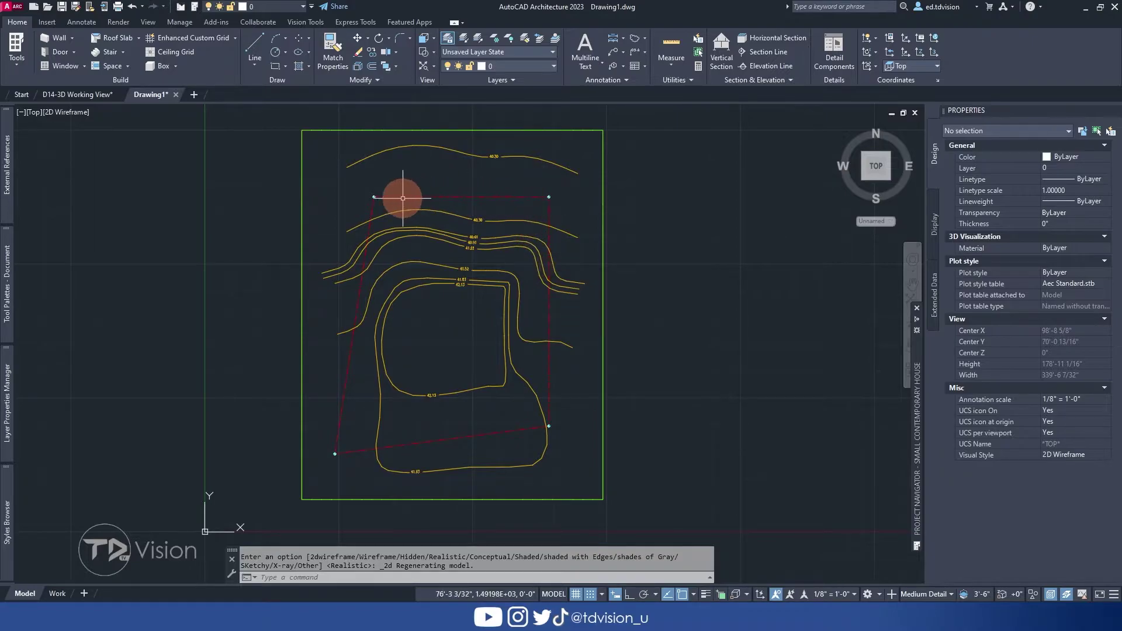
click(603, 151)
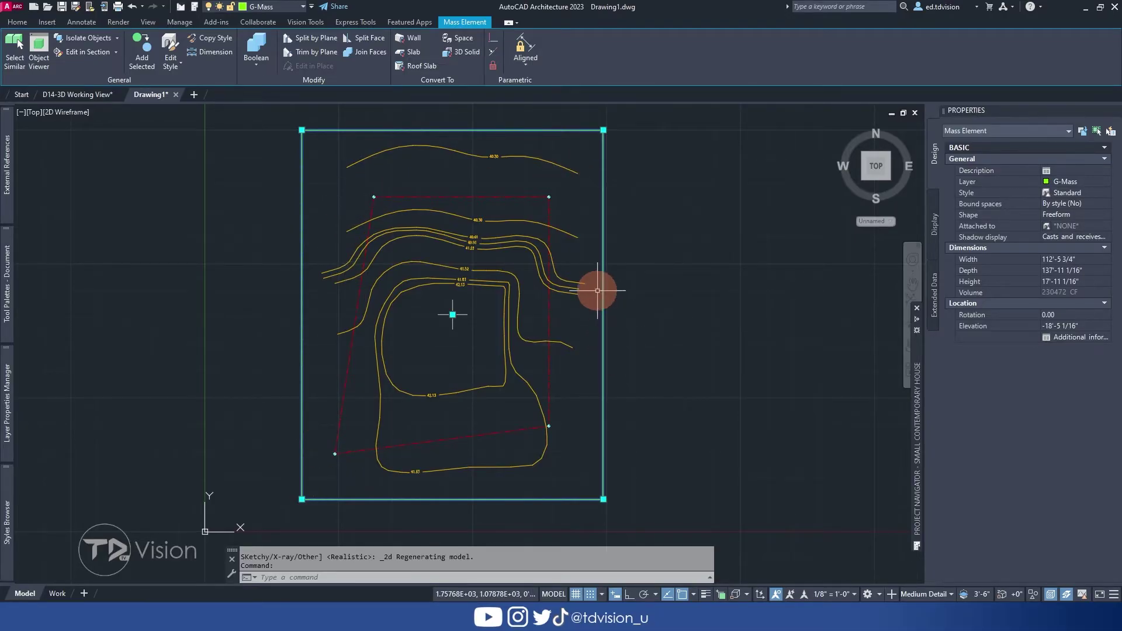
Trim the terrain mass by a plane along the slanted left property line, removing the outside portion.
click(317, 52)
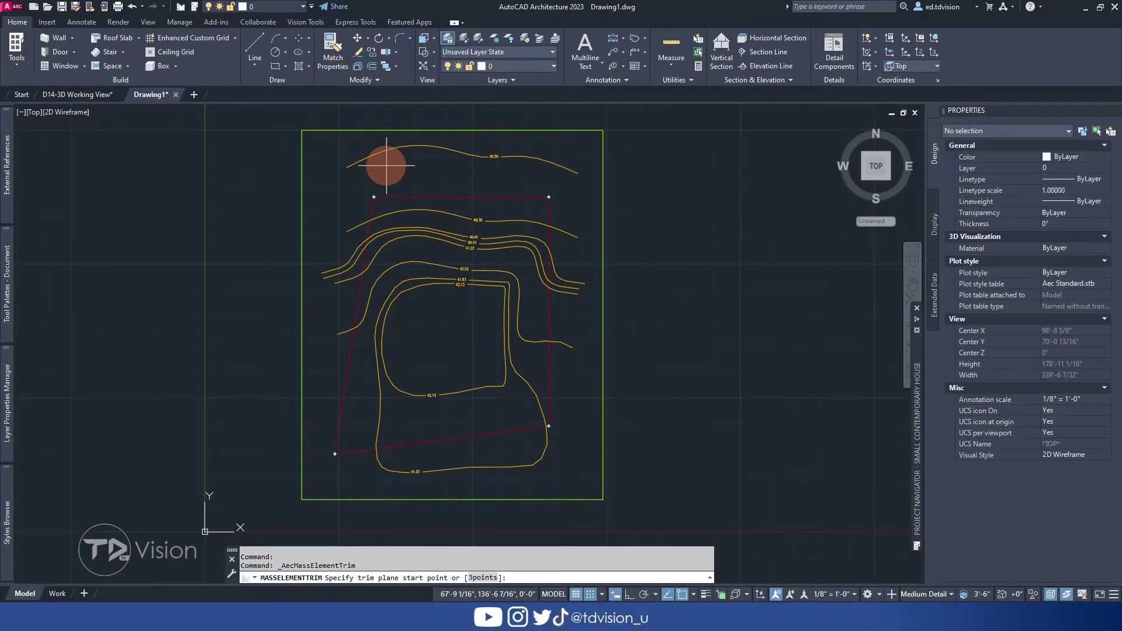
scroll(350, 191, up, 15)
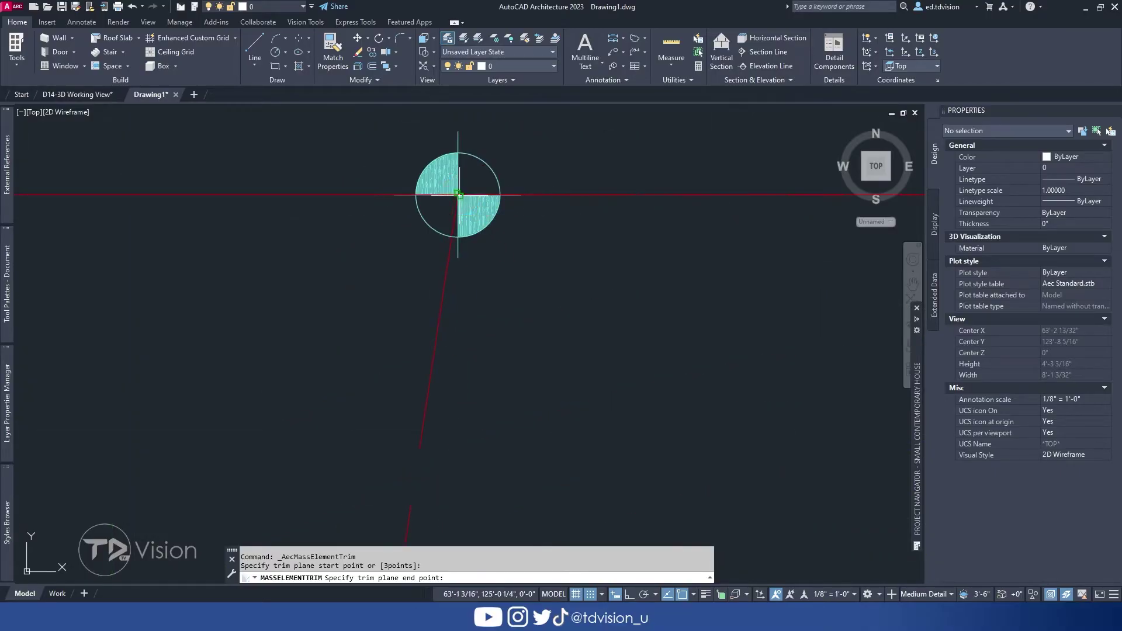
scroll(457, 193, down, 18)
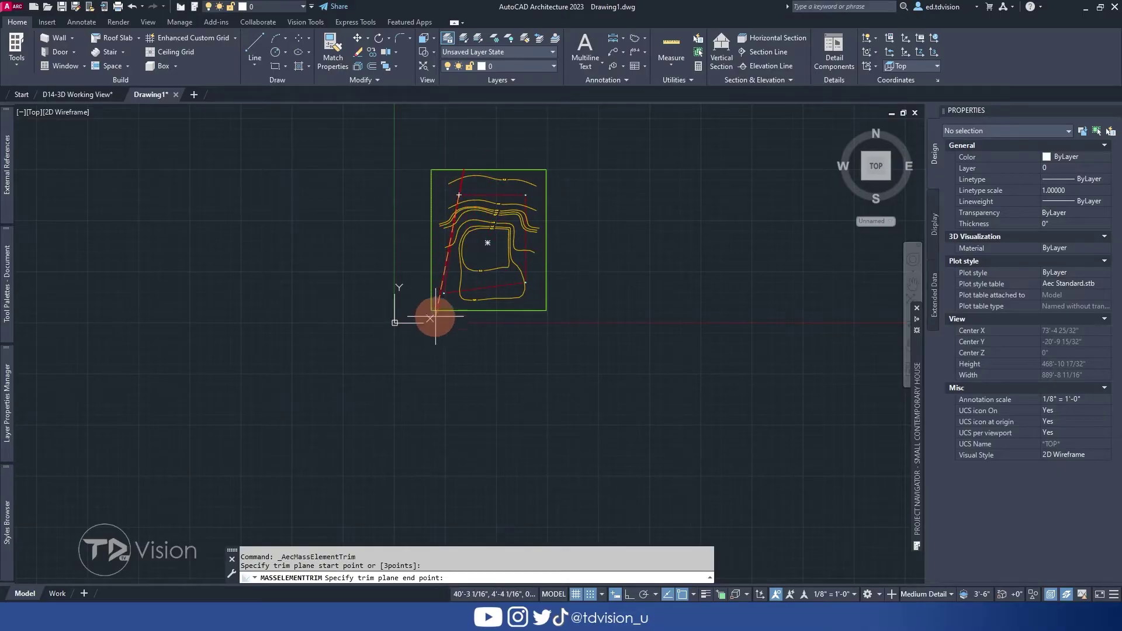
scroll(439, 307, up, 9)
scroll(438, 166, up, 5)
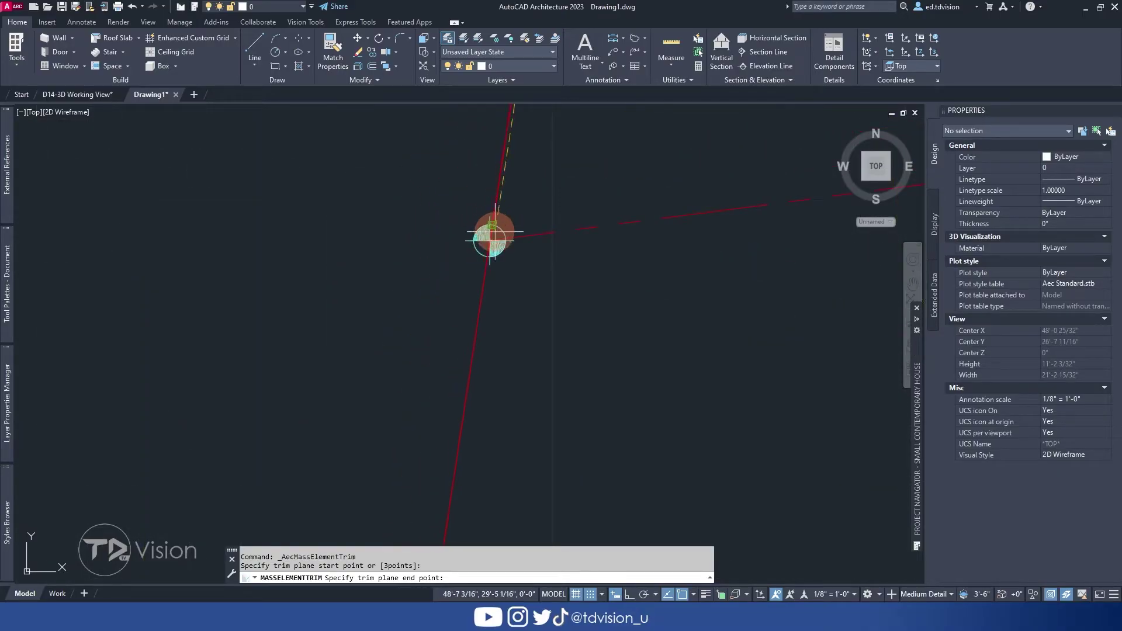
scroll(491, 241, up, 5)
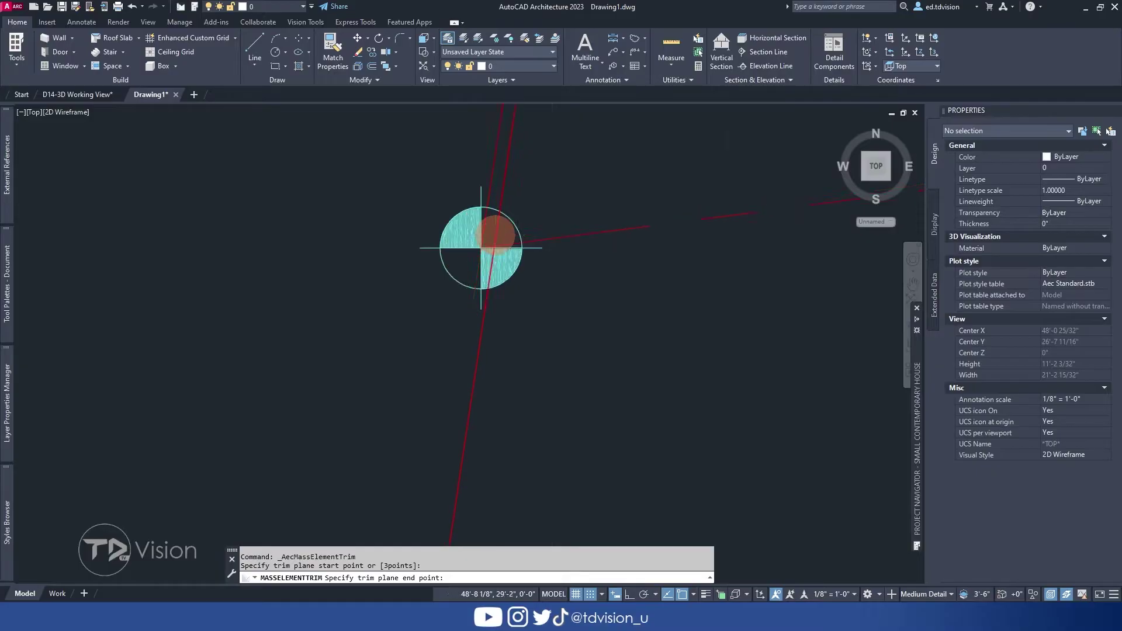
click(472, 254)
scroll(472, 255, down, 2)
scroll(472, 255, down, 15)
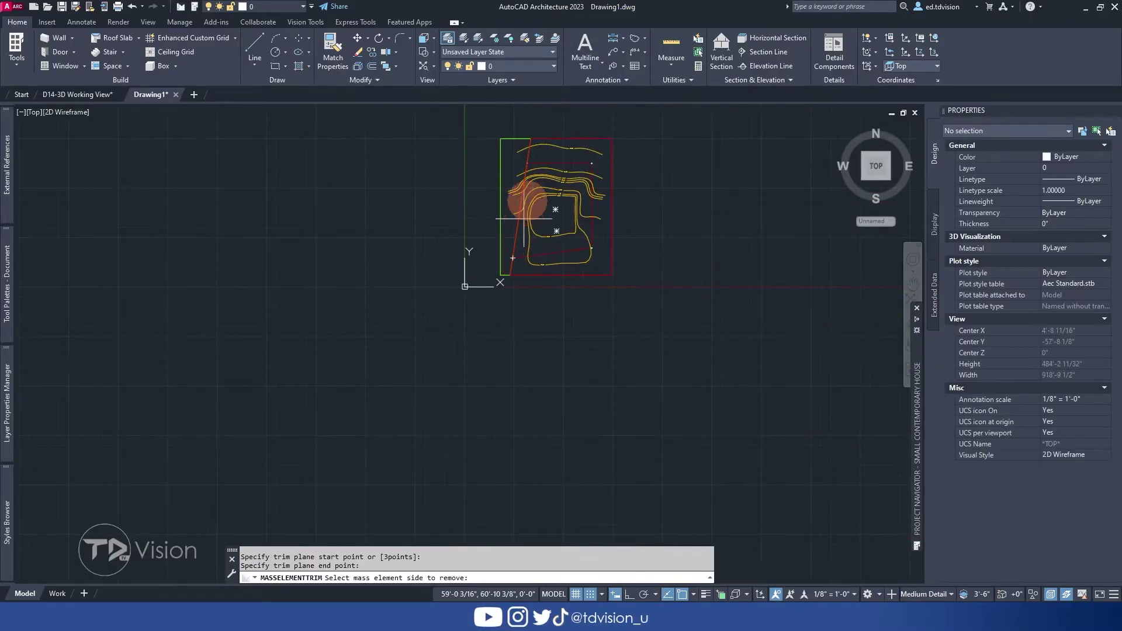
scroll(529, 149, up, 7)
scroll(516, 293, down, 4)
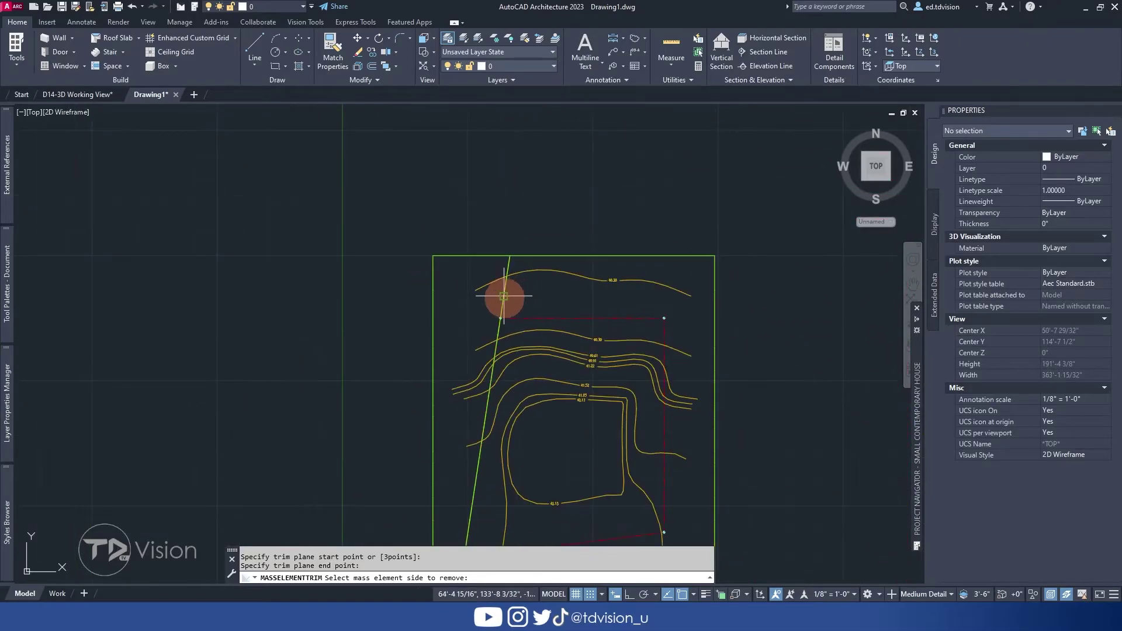
middle_drag(500, 293, 505, 246)
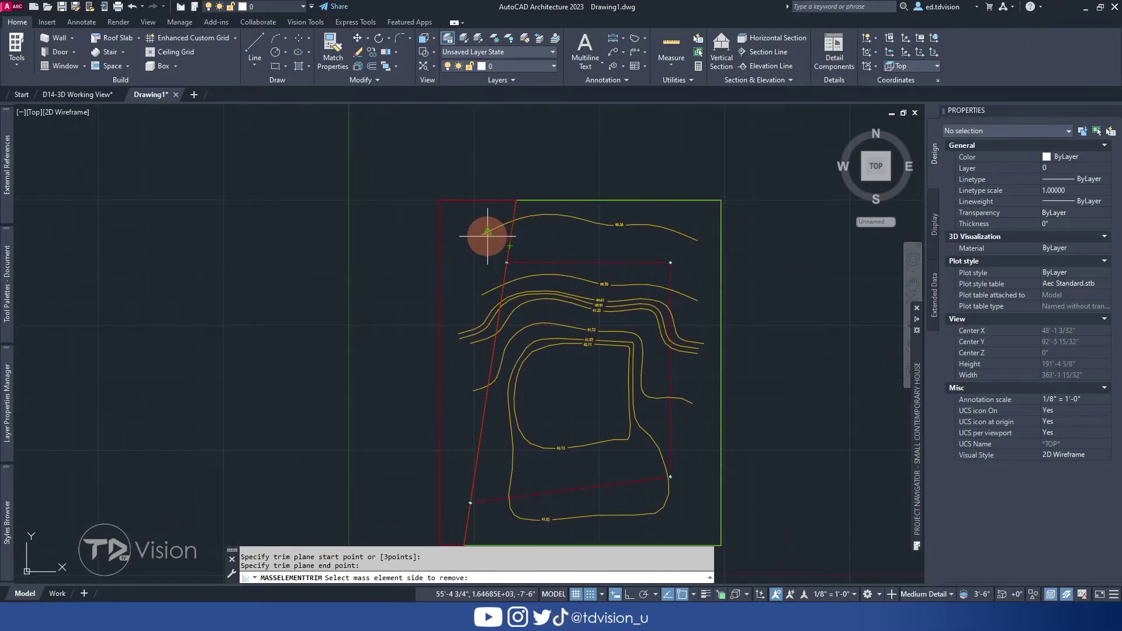
middle_drag(481, 235, 531, 207)
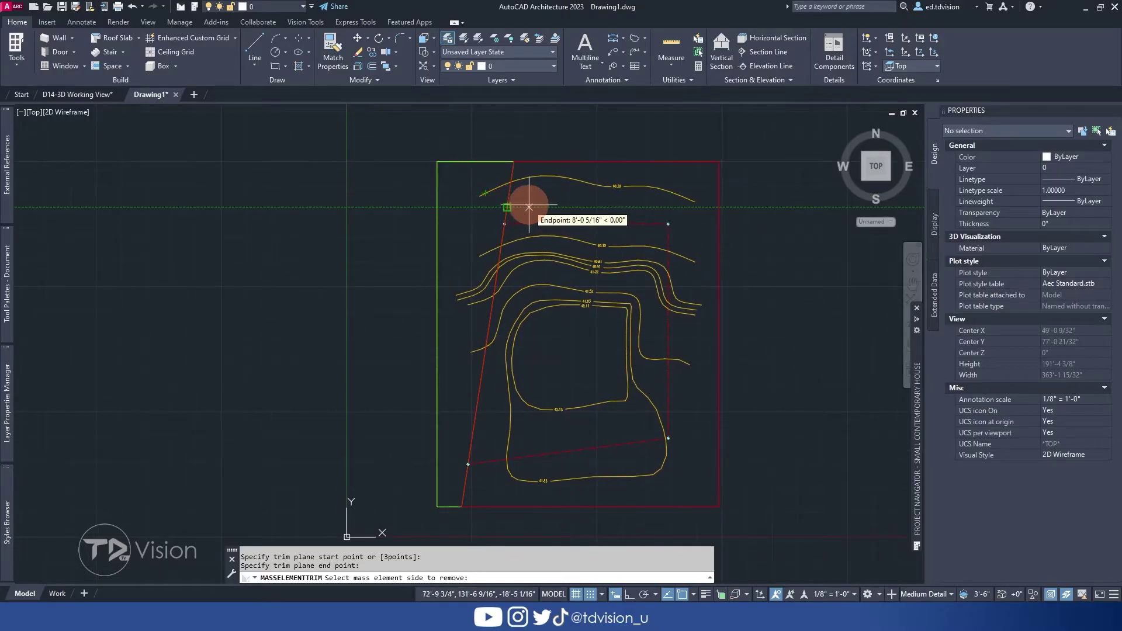
click(461, 182)
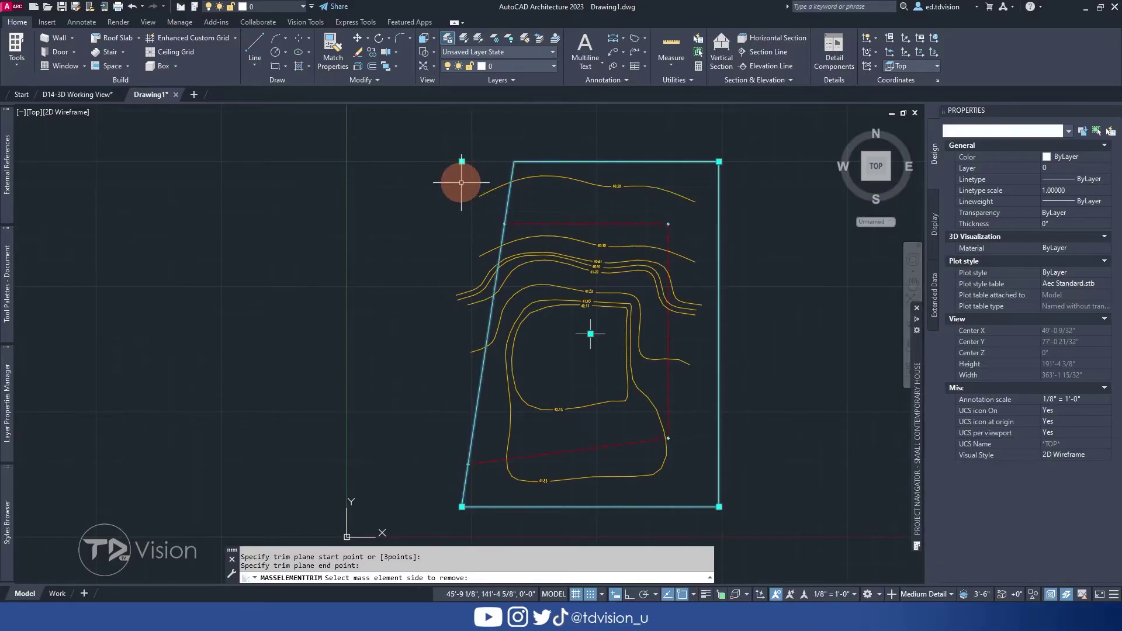
click(537, 203)
middle_drag(556, 216, 465, 225)
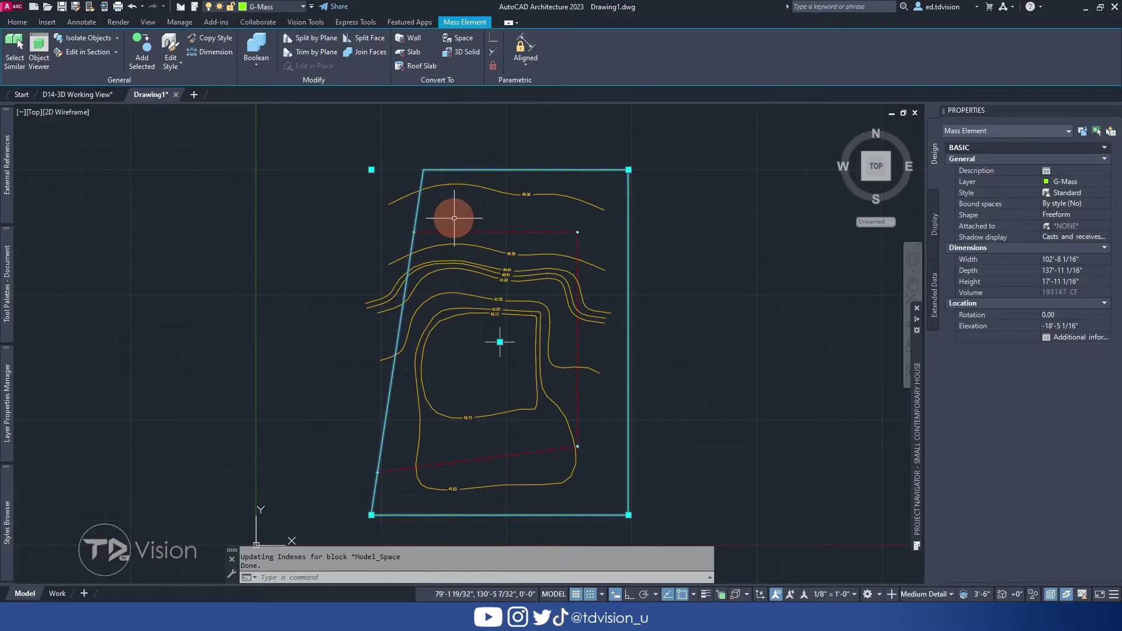
Trim the mass by a second plane along the bottom boundary, leaving about 79'-10 7/8" × 95'-11 5/8".
click(319, 54)
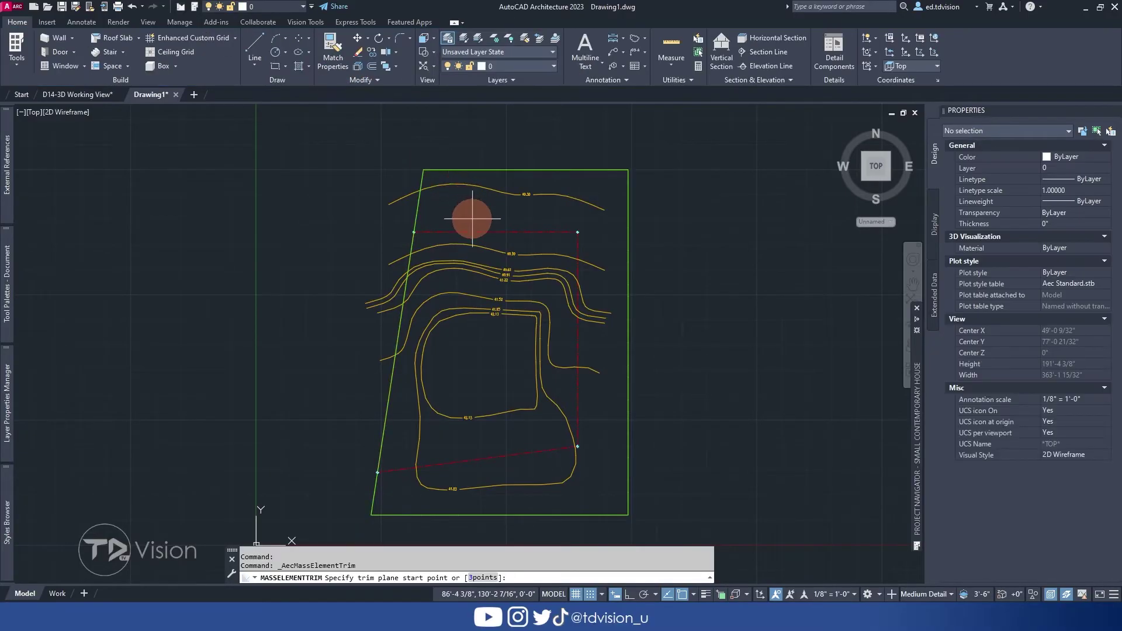
scroll(502, 218, up, 4)
scroll(289, 250, up, 6)
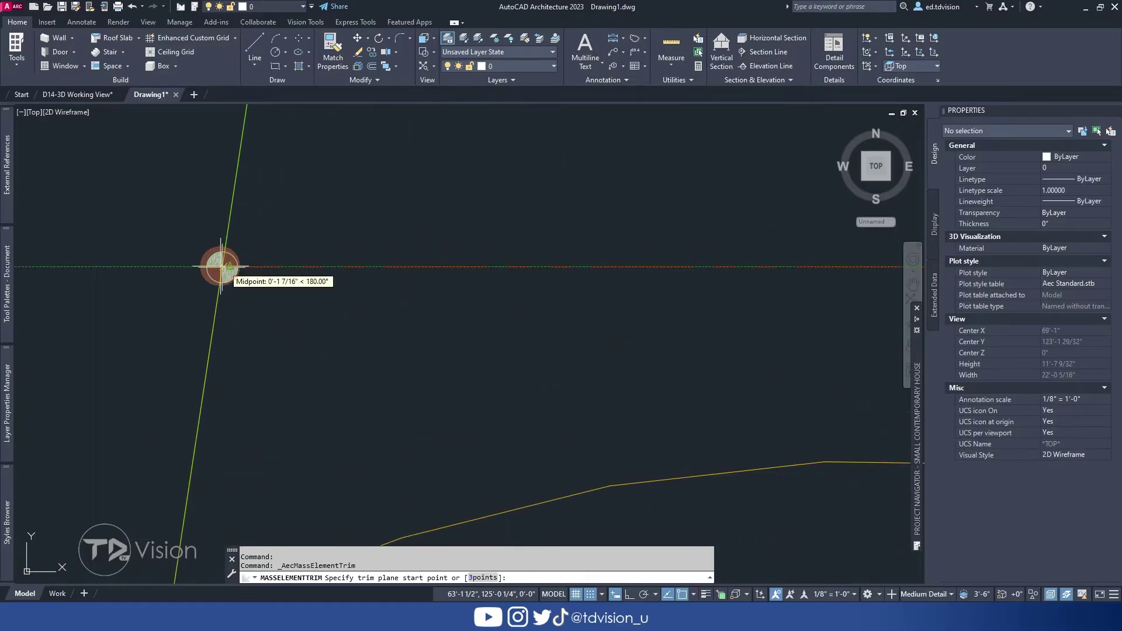
click(221, 267)
scroll(374, 233, down, 10)
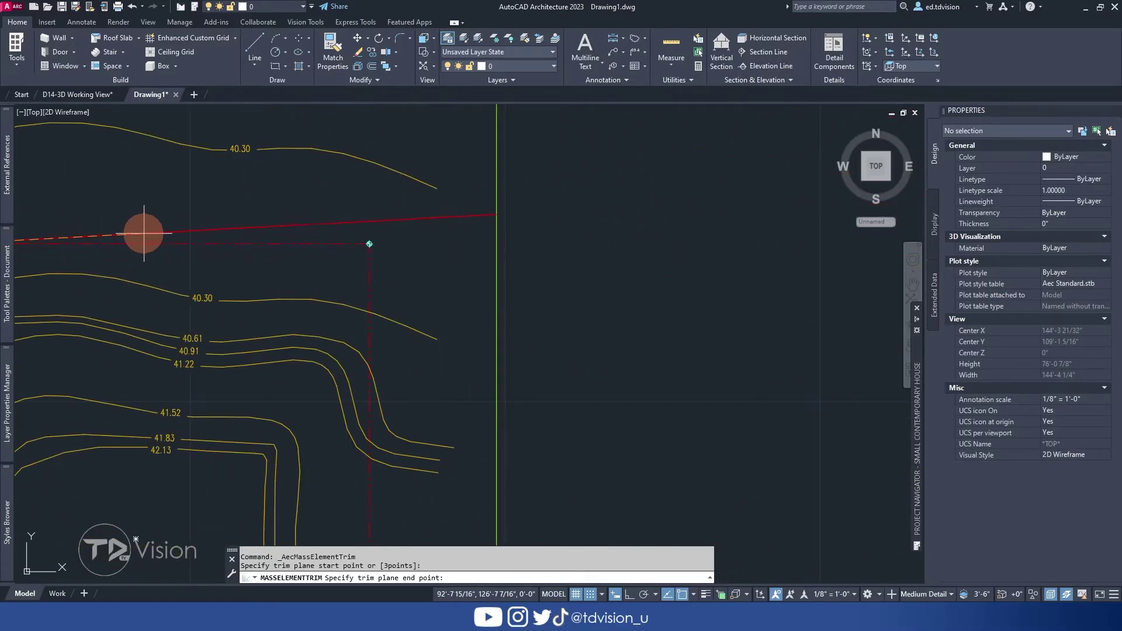
scroll(277, 227, up, 8)
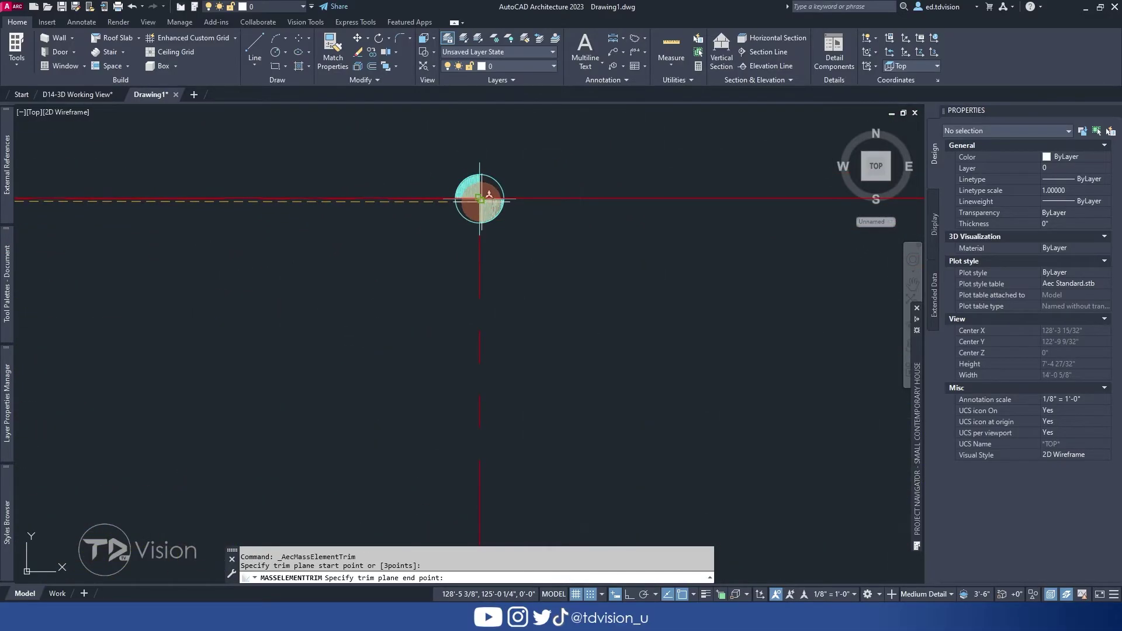
scroll(480, 198, down, 5)
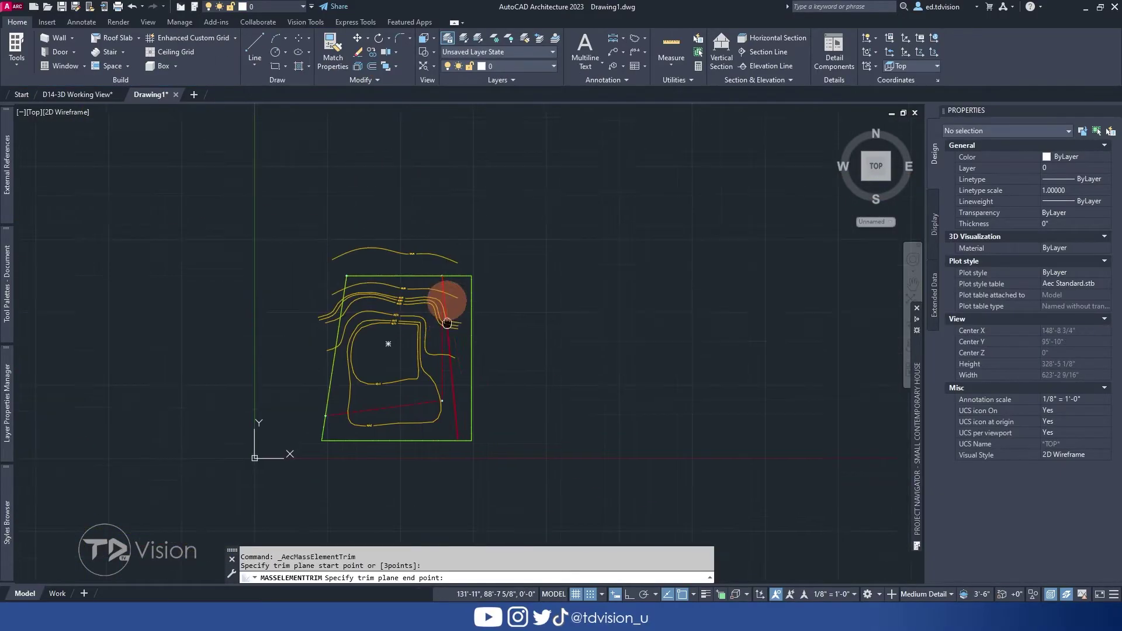
scroll(447, 323, up, 8)
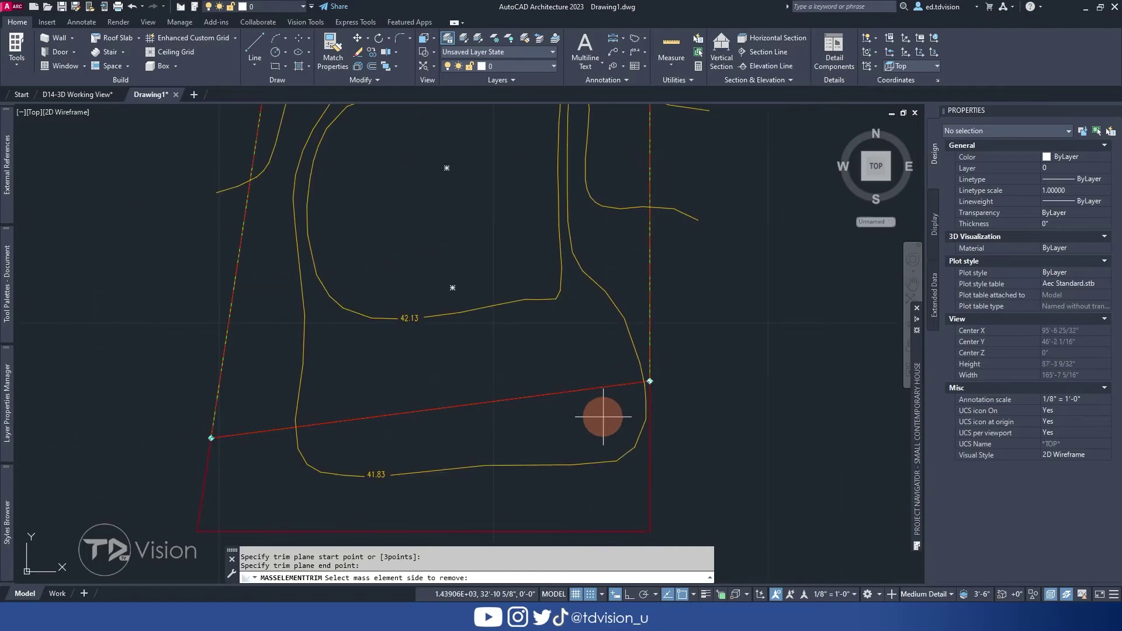
click(611, 404)
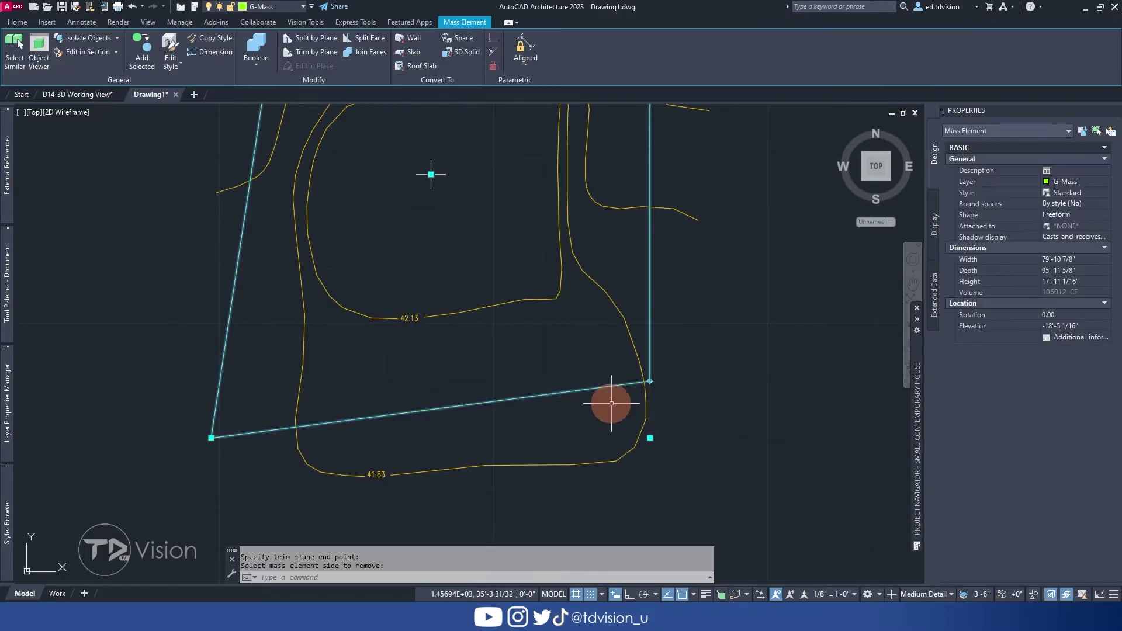
key(Escape)
key(Escape)
click(95, 112)
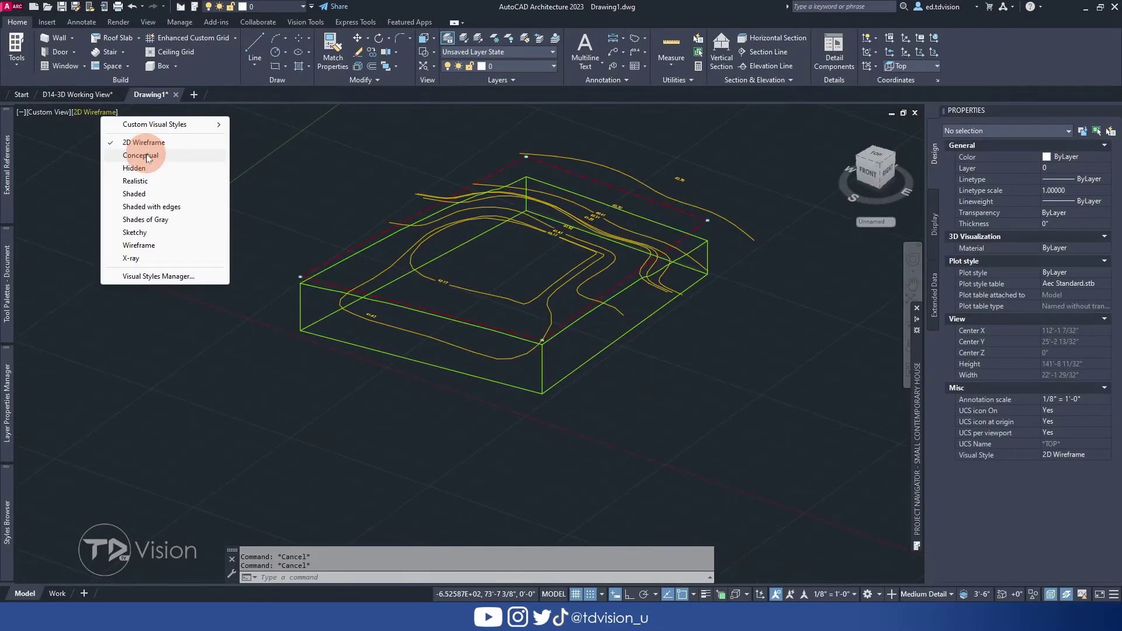
Shade the trimmed mass Conceptual, then Realistic, and switch to the D14-3D Working View drawing.
click(143, 156)
shift+middle_drag(532, 257, 555, 288)
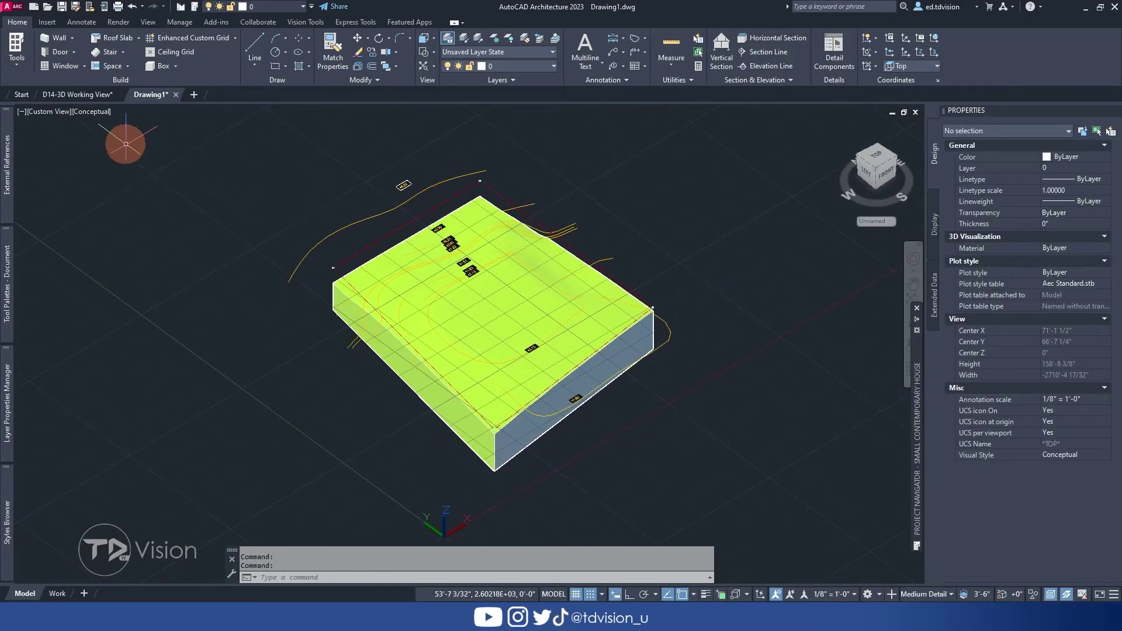
click(94, 113)
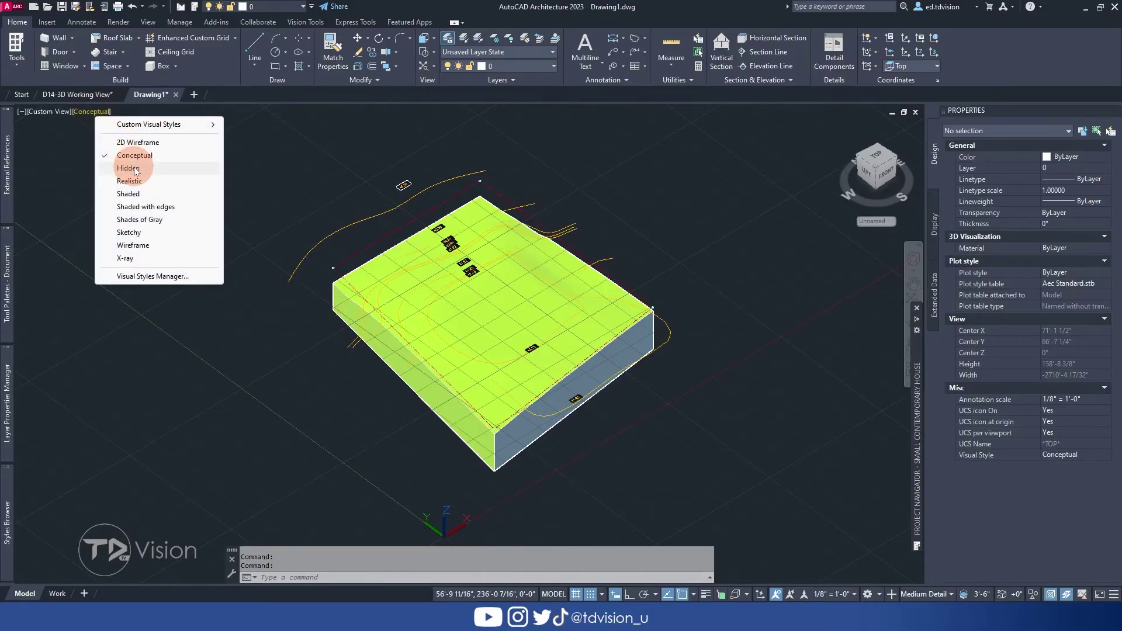
click(130, 181)
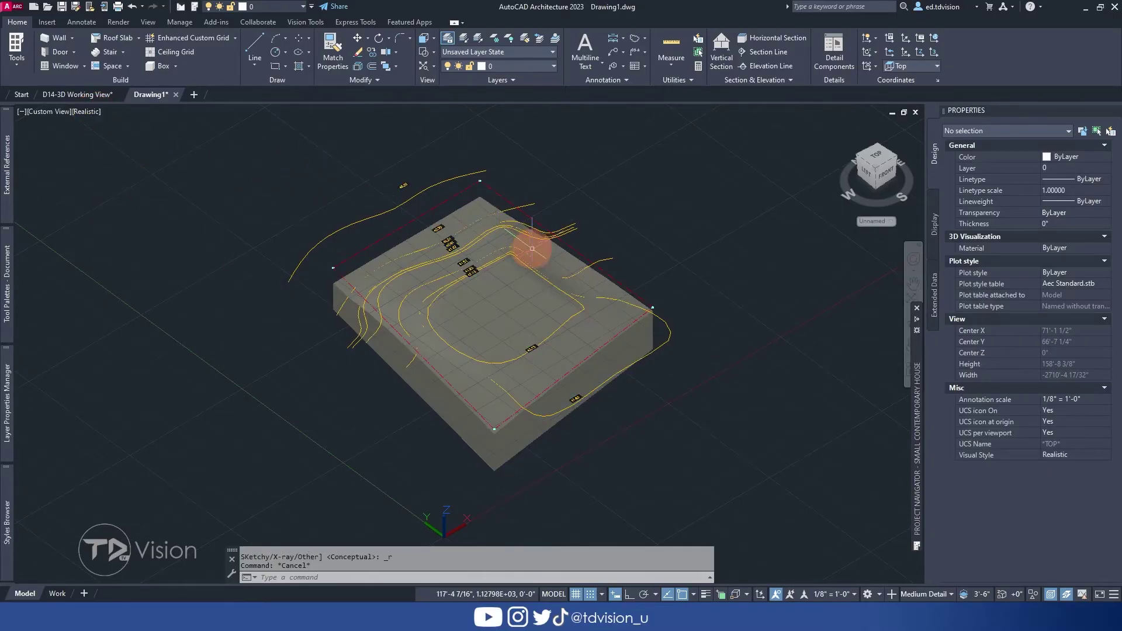
click(101, 95)
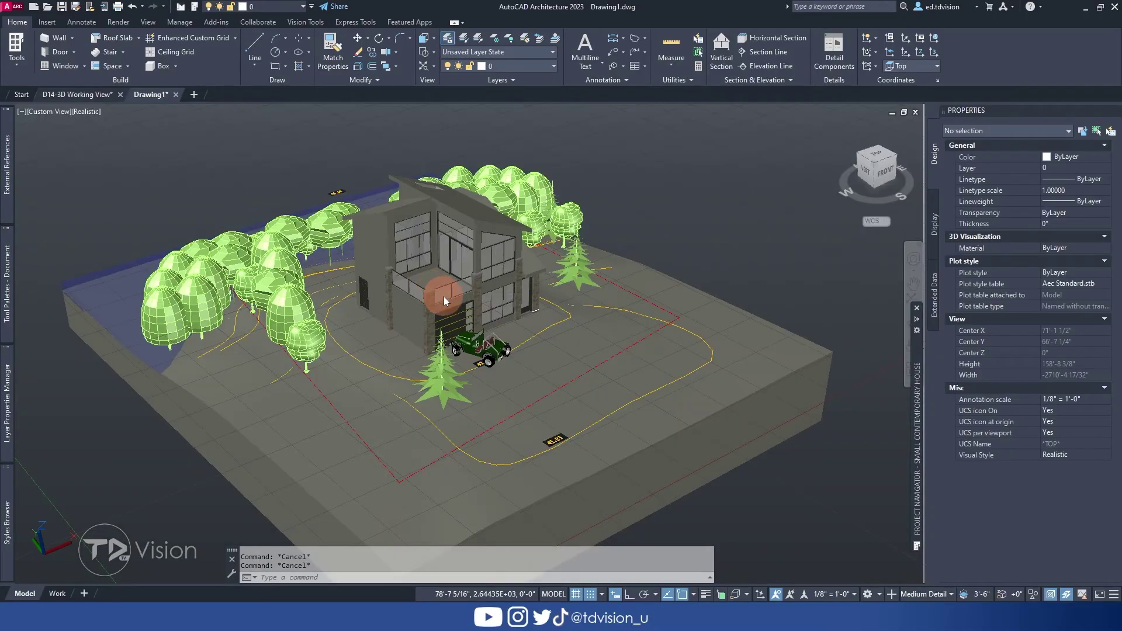
Orbit the D14-3D site and zoom extents to show the house, trees and jeep.
shift+middle_drag(434, 298, 423, 271)
middle_click(423, 271)
middle_click(423, 271)
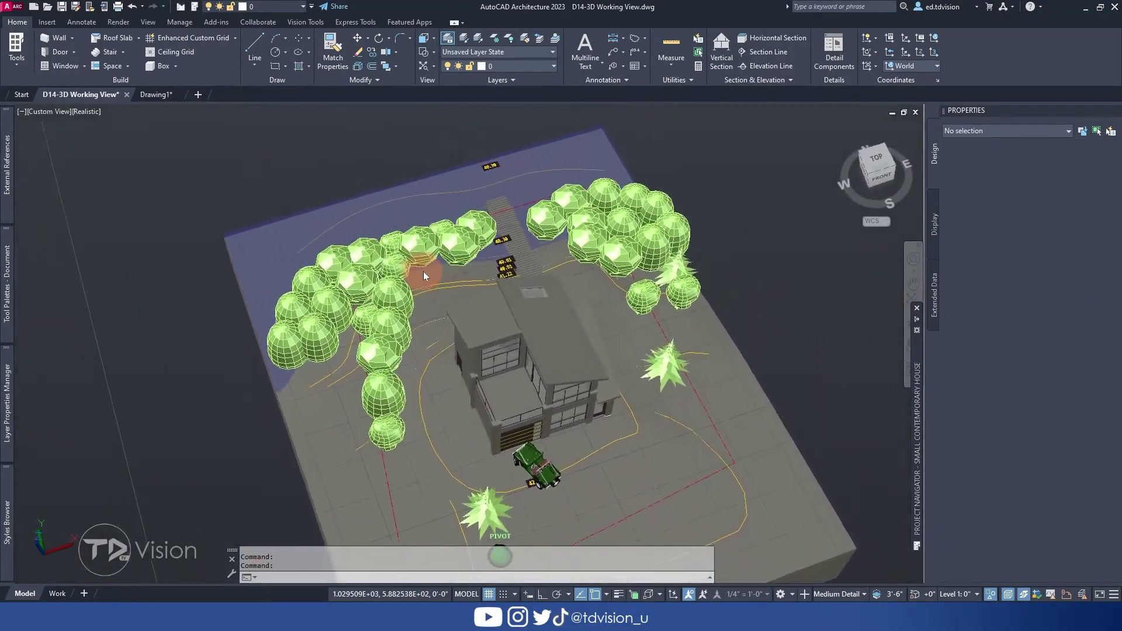